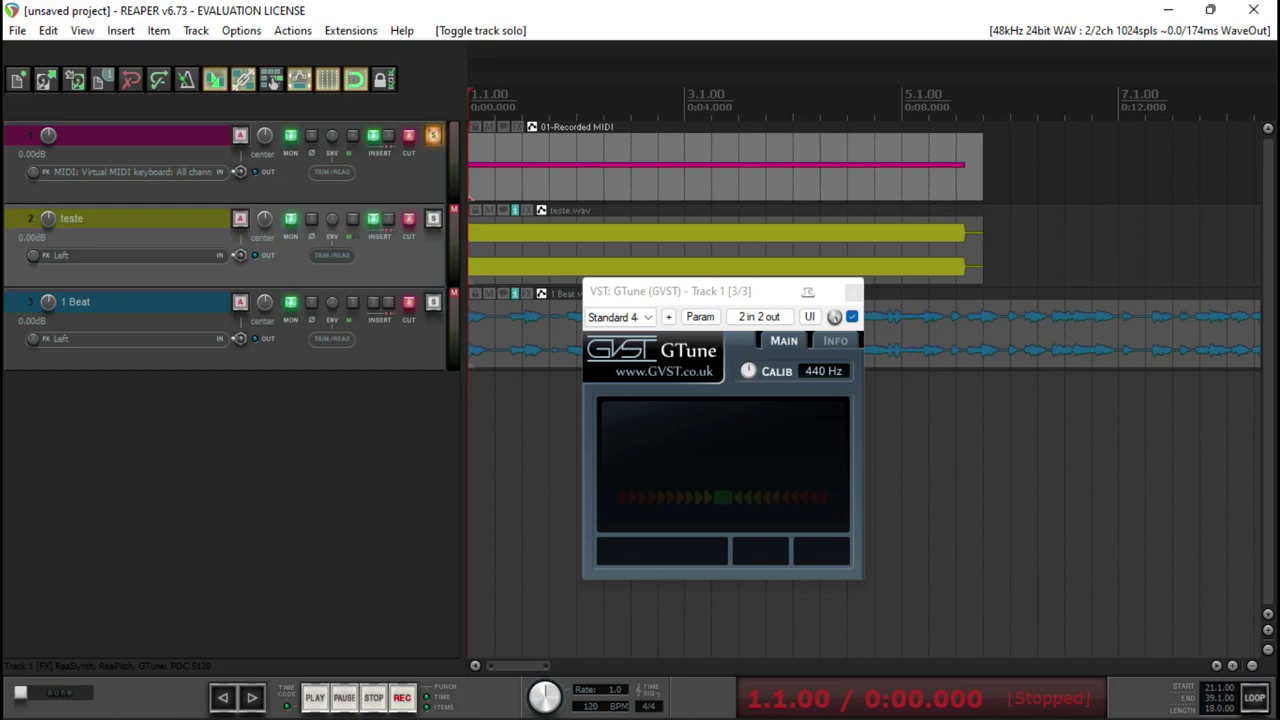
Play track 1 to check its note in the GTune tuner calibrated at 440 Hz.
{"action": "left_click_drag", "start_coordinate": [766, 291], "coordinate": [740, 300]}
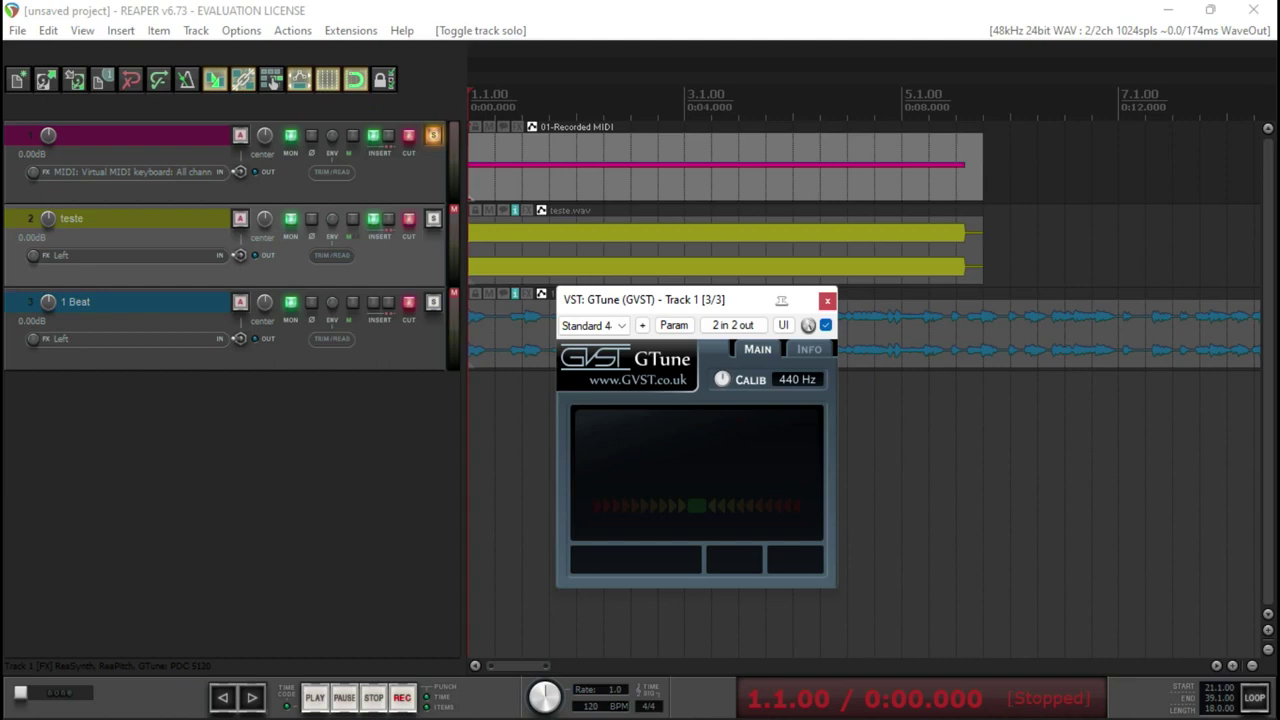
{"action": "key", "text": "space"}
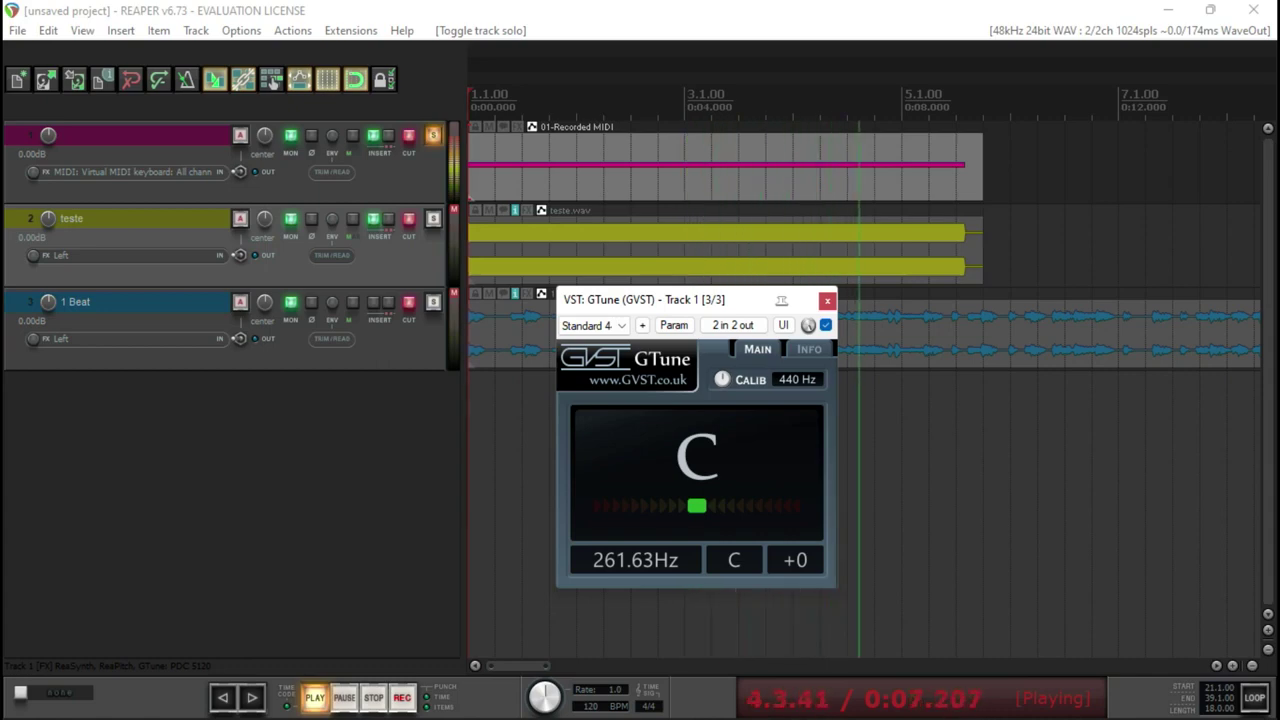
{"action": "key", "text": "space"}
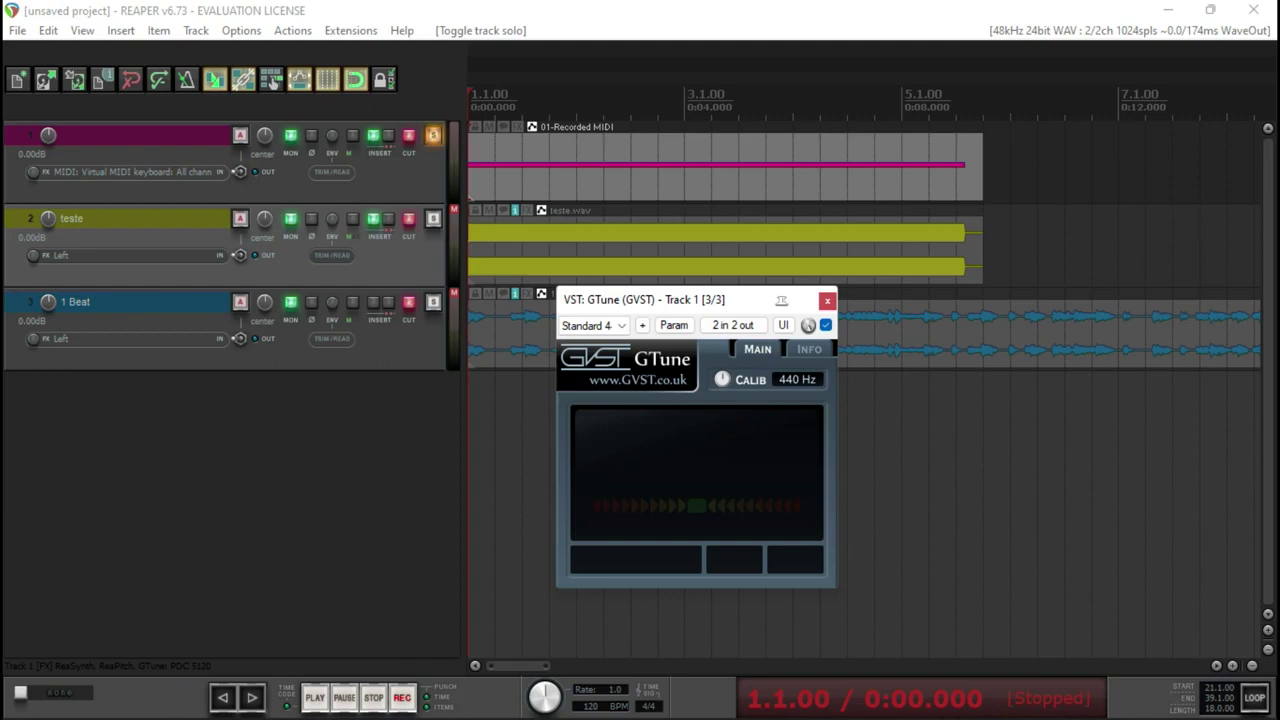
Open track 1's ReaPitch effect in its own floating window and place it beside the GTune window.
{"action": "left_click", "coordinate": [373, 135]}
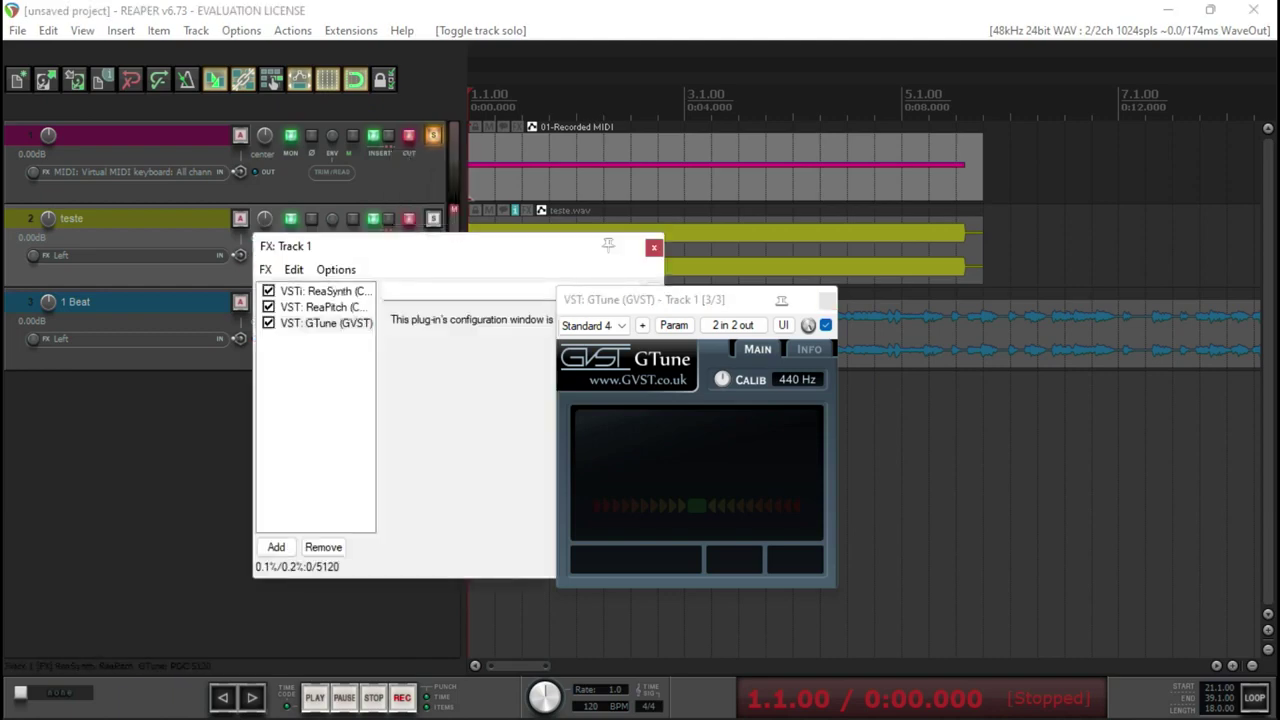
{"action": "left_click", "coordinate": [320, 307]}
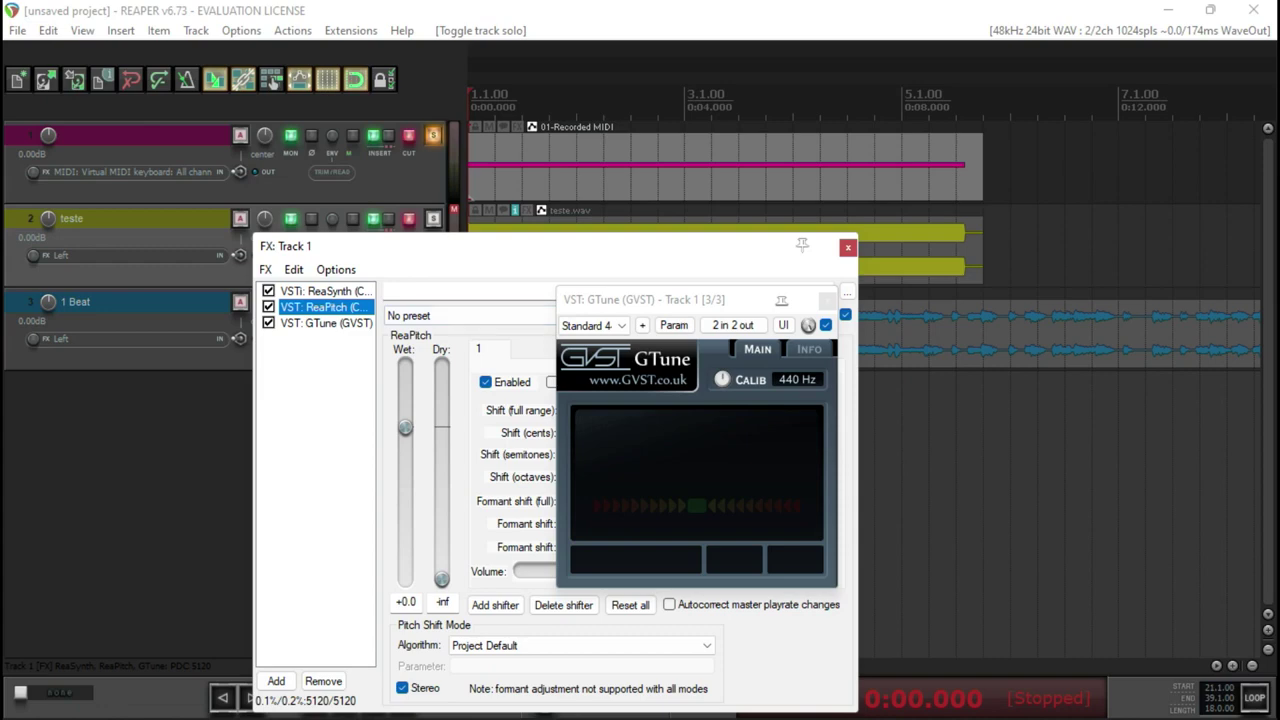
{"action": "double_click", "coordinate": [320, 307]}
{"action": "left_click", "coordinate": [848, 246]}
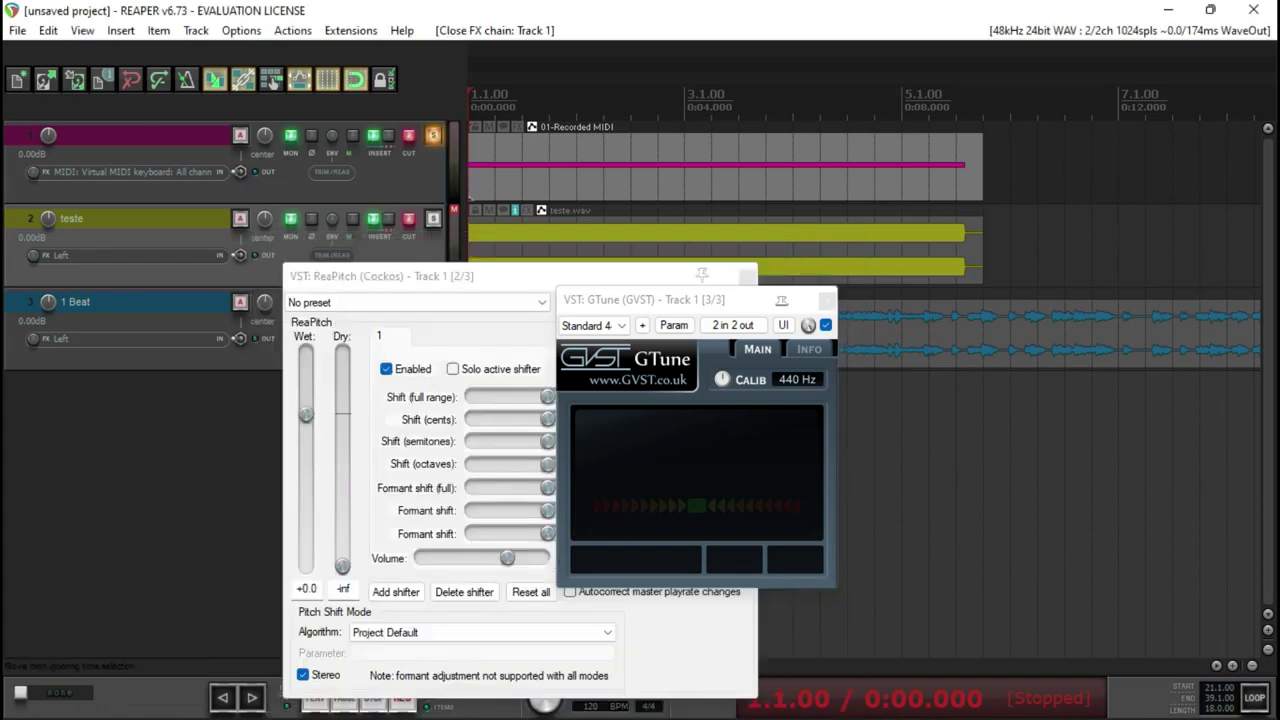
{"action": "left_click_drag", "start_coordinate": [420, 276], "coordinate": [254, 196]}
{"action": "left_click_drag", "start_coordinate": [679, 310], "coordinate": [813, 306]}
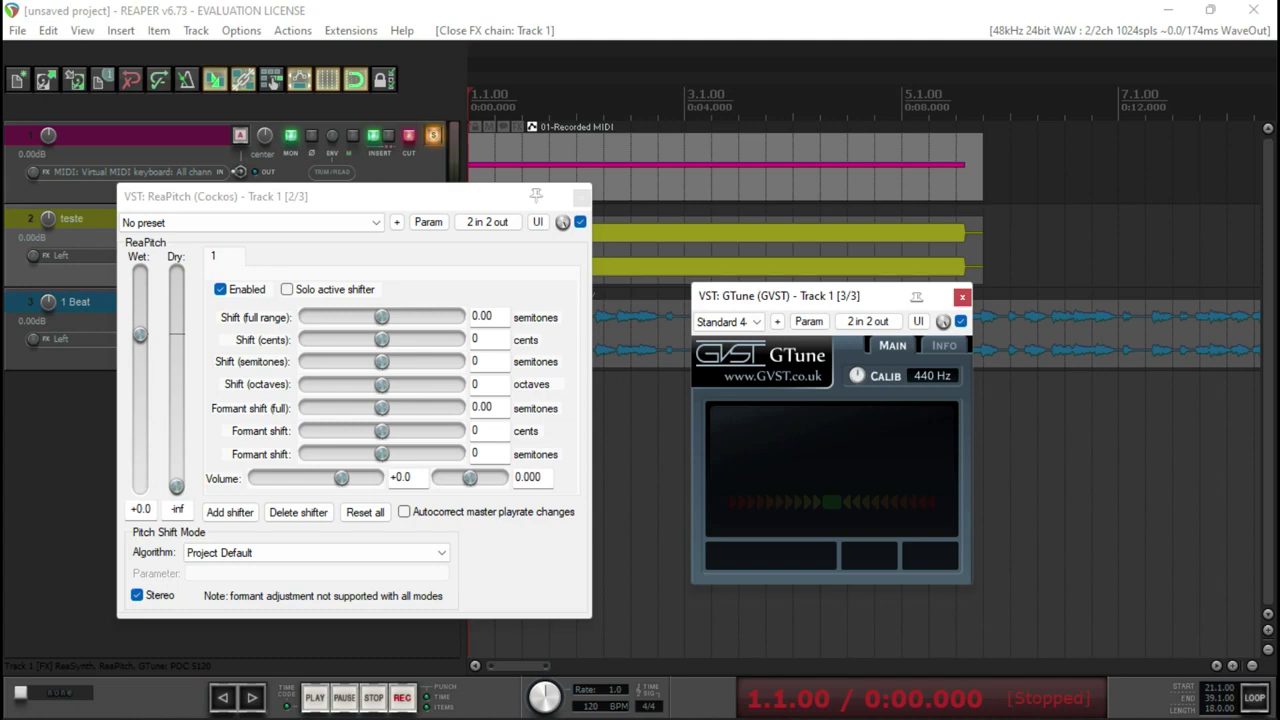
{"action": "left_click_drag", "start_coordinate": [350, 196], "coordinate": [431, 213]}
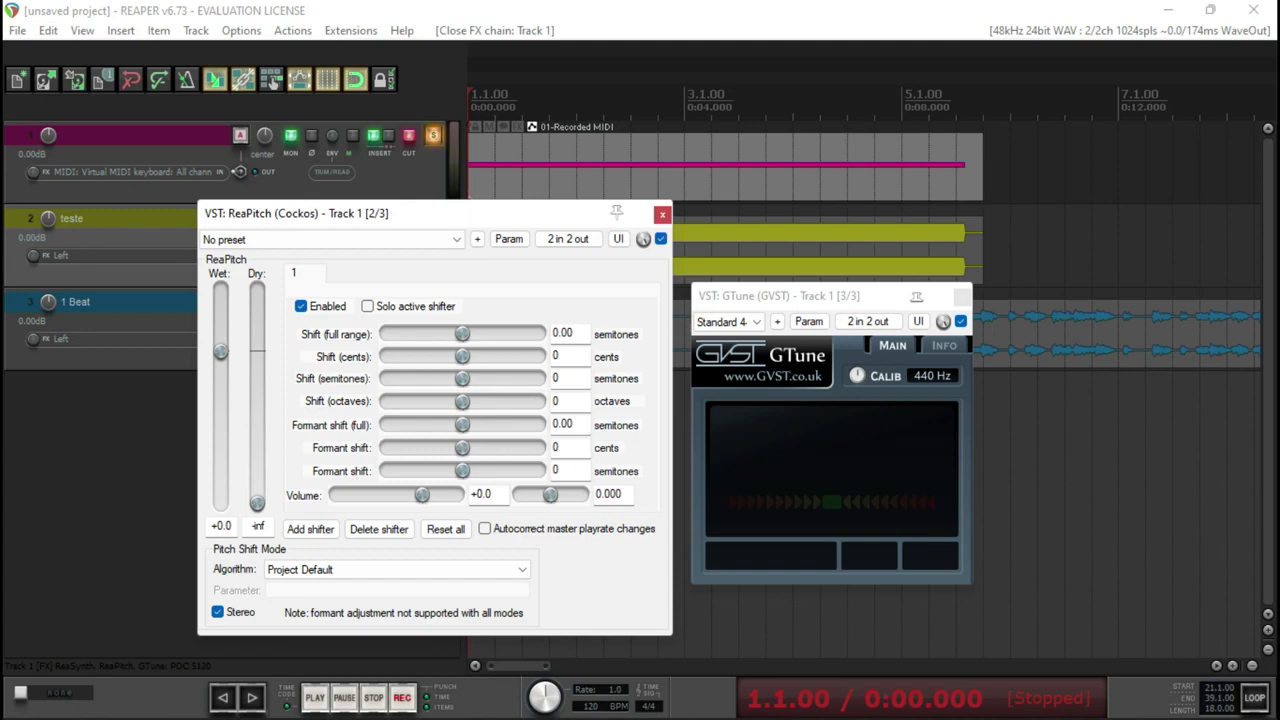
Set ReaPitch's full-range shift on track 1 to -0.32 semitones and play the track to check its pitch in GTune.
{"action": "left_click", "coordinate": [565, 333]}
{"action": "key", "text": "BackSpace"}
{"action": "key", "text": "BackSpace"}
{"action": "type", "text": "3"}
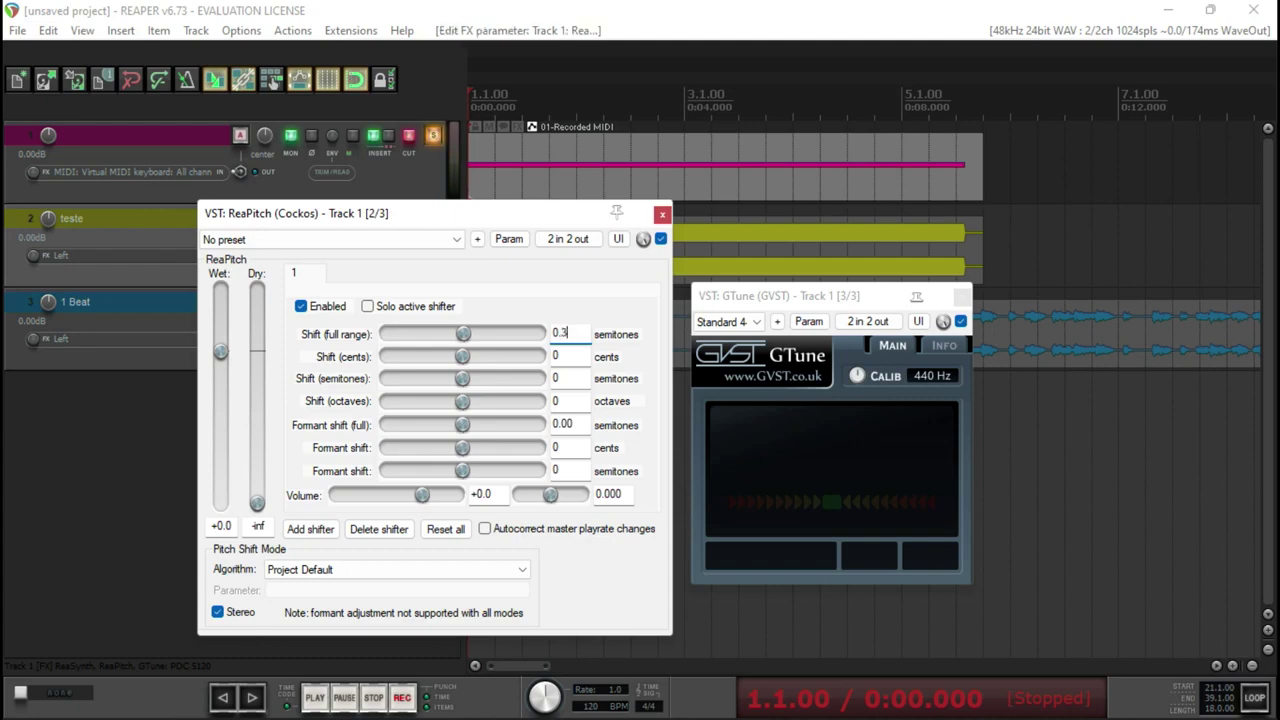
{"action": "type", "text": "2"}
{"action": "key", "text": "Home"}
{"action": "type", "text": "-"}
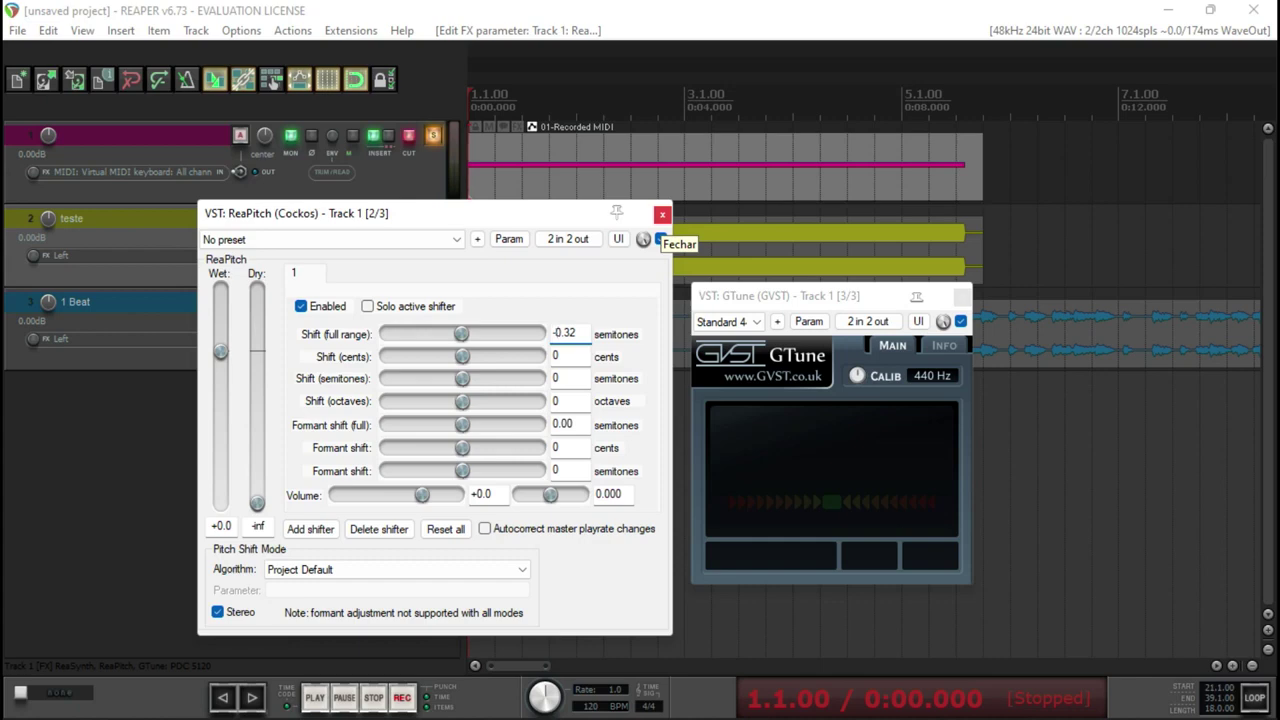
{"action": "left_click", "coordinate": [662, 213]}
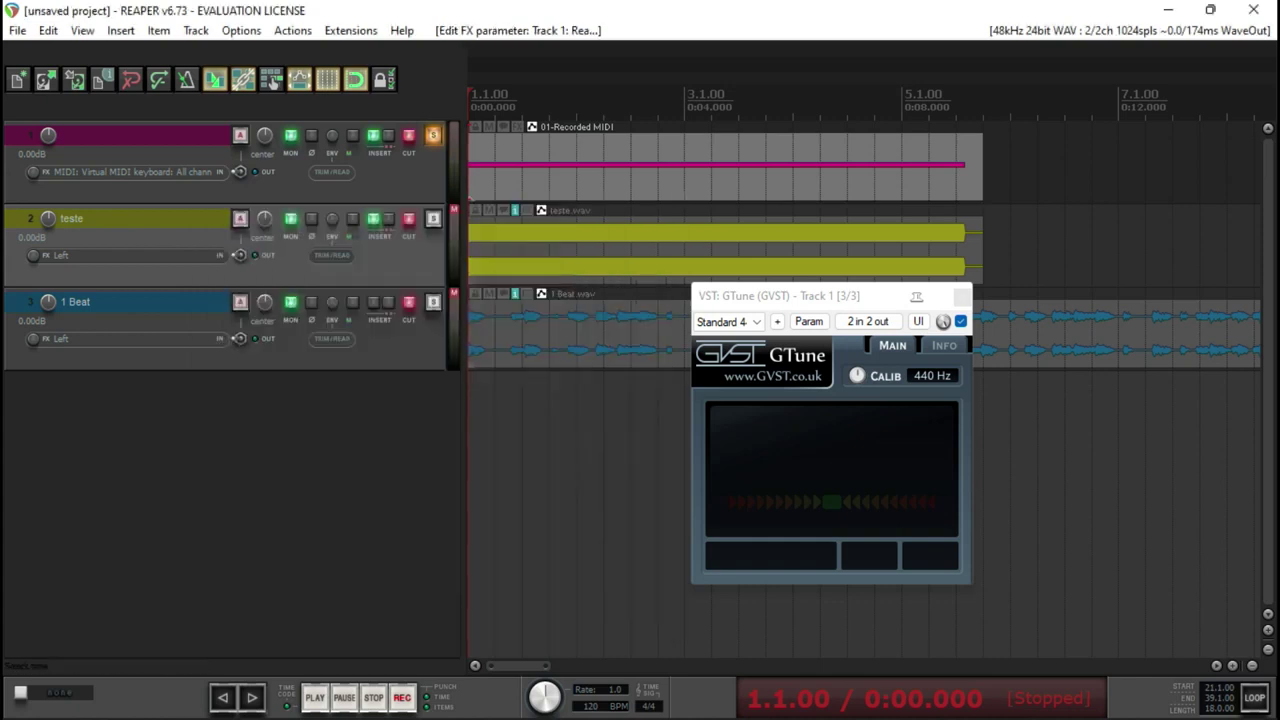
{"action": "key", "text": "space"}
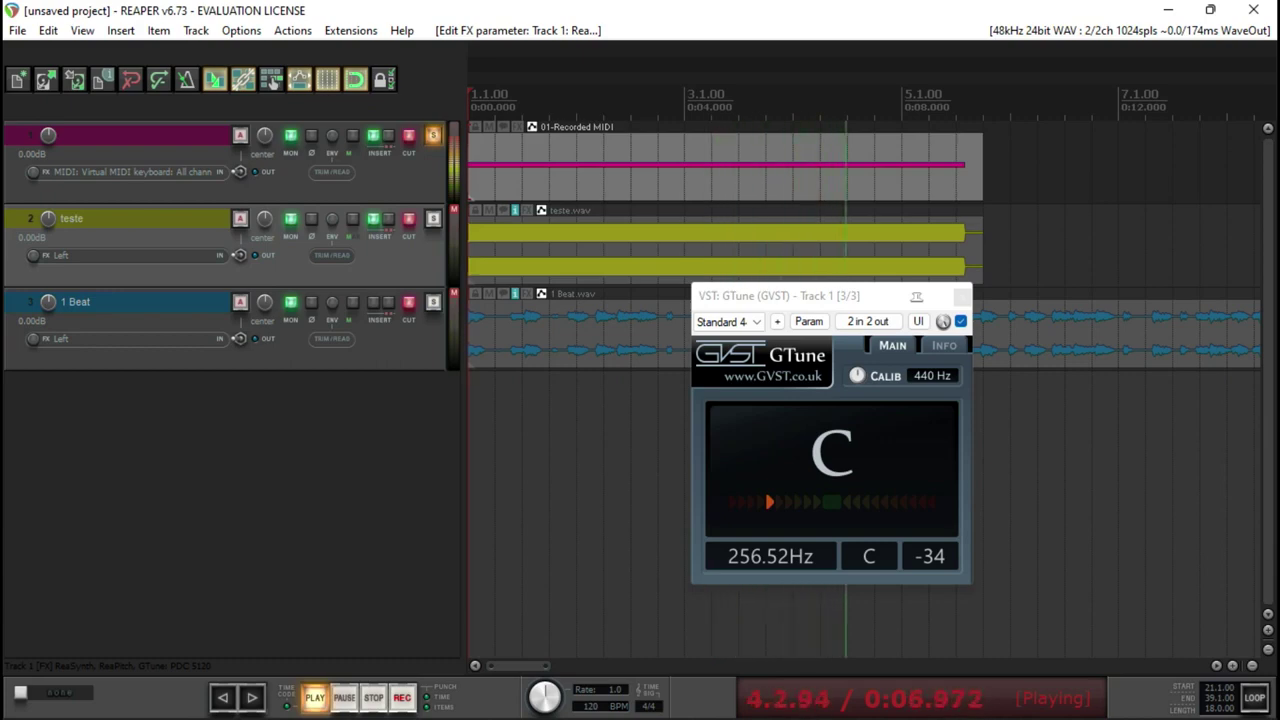
{"action": "key", "text": "space"}
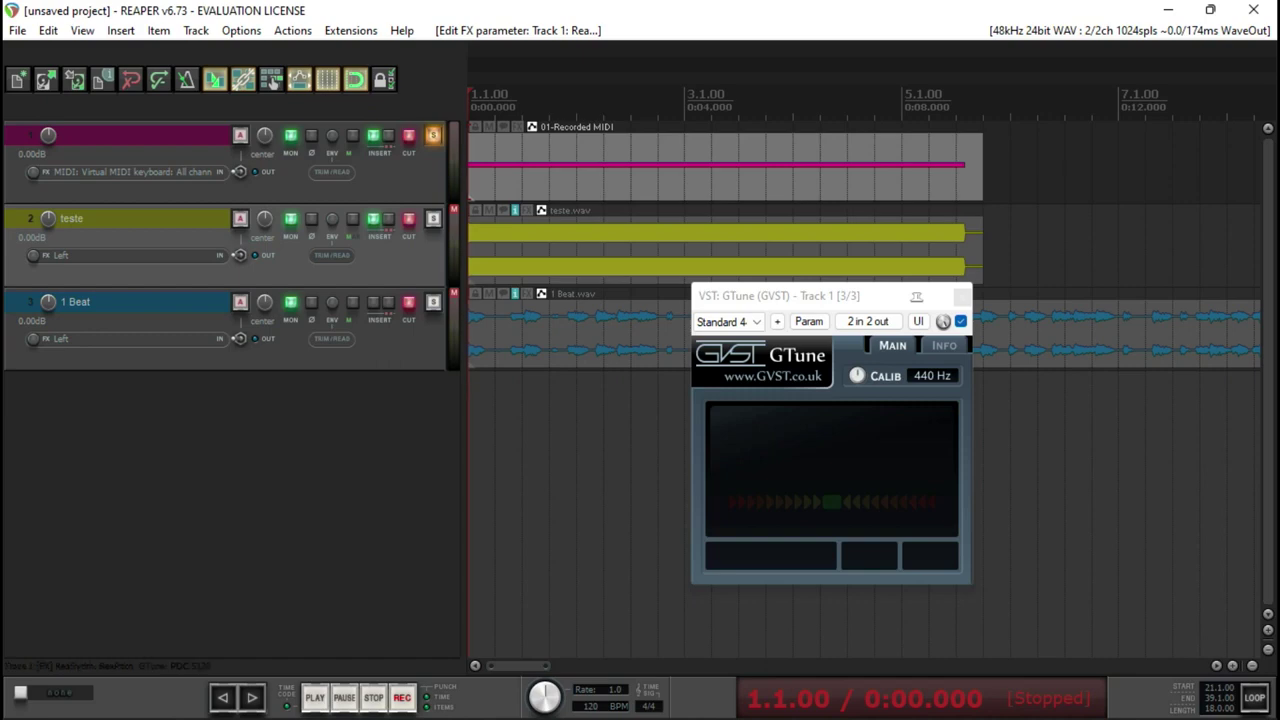
Calibrate track 1's GTune to 432 Hz and play the track to check its tuning, closing the tuner when done.
{"action": "left_click_drag", "start_coordinate": [857, 375], "coordinate": [857, 388]}
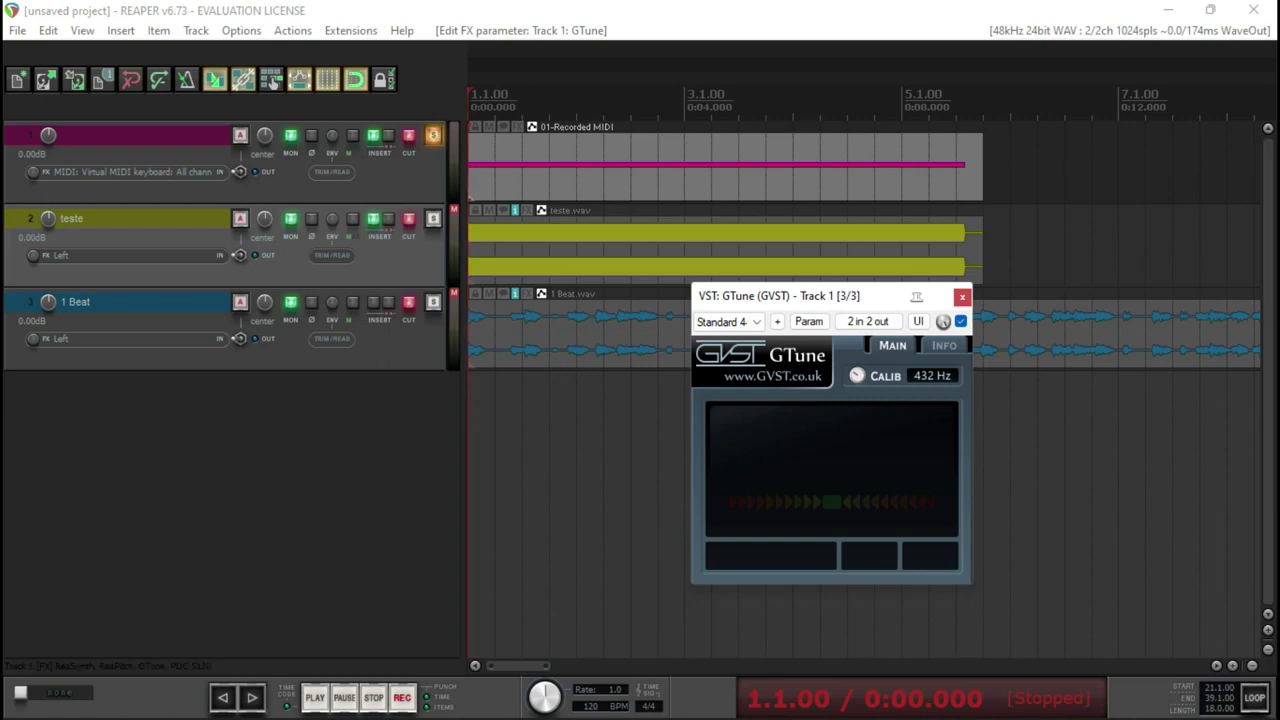
{"action": "key", "text": "space"}
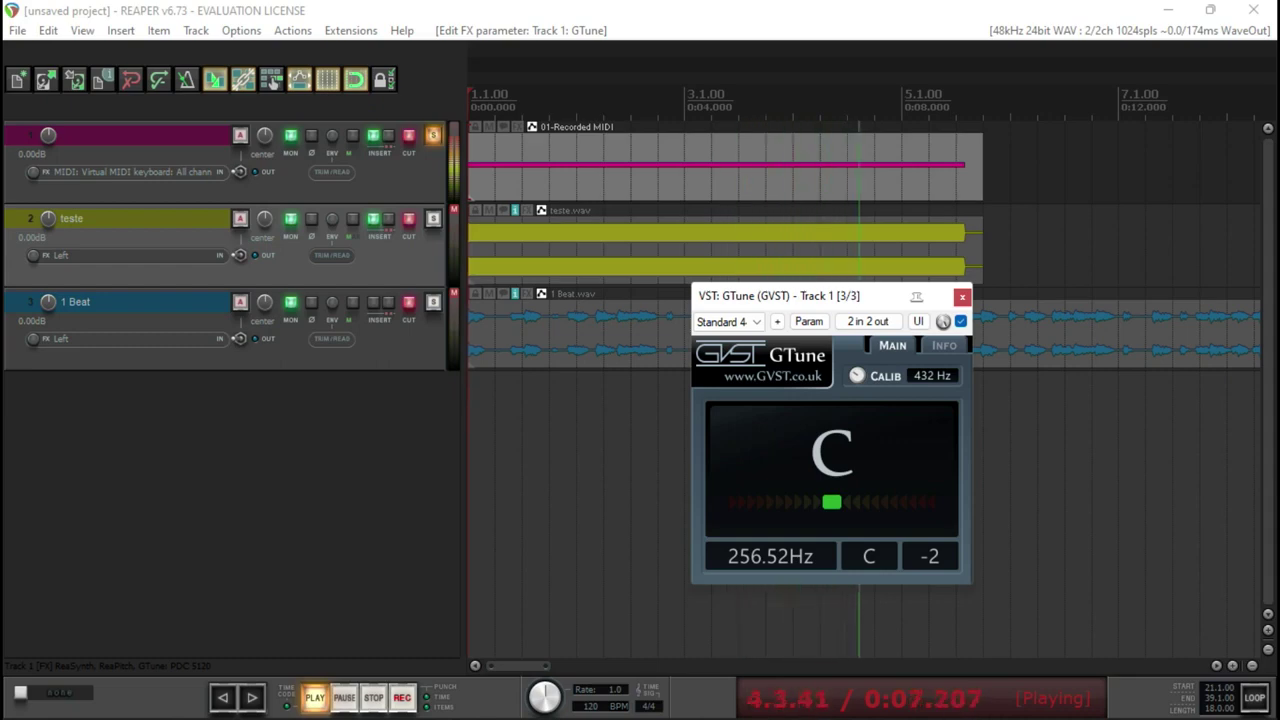
{"action": "key", "text": "space"}
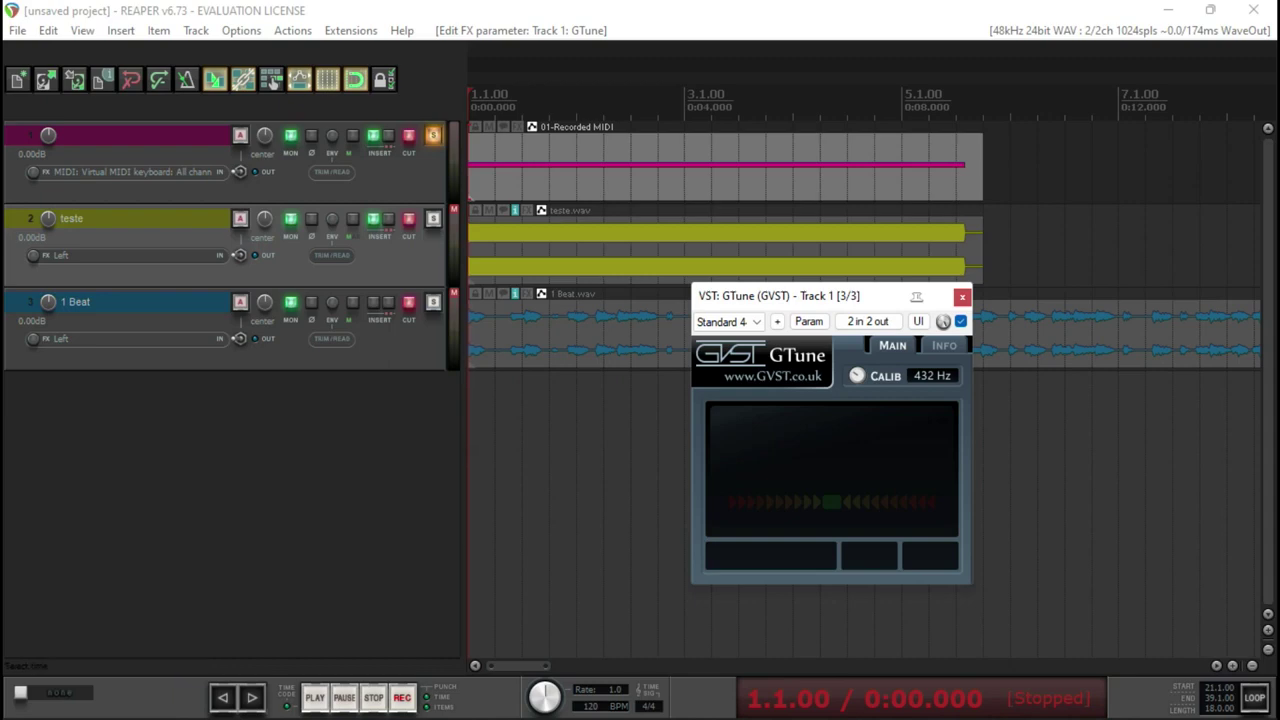
{"action": "left_click", "coordinate": [962, 296]}
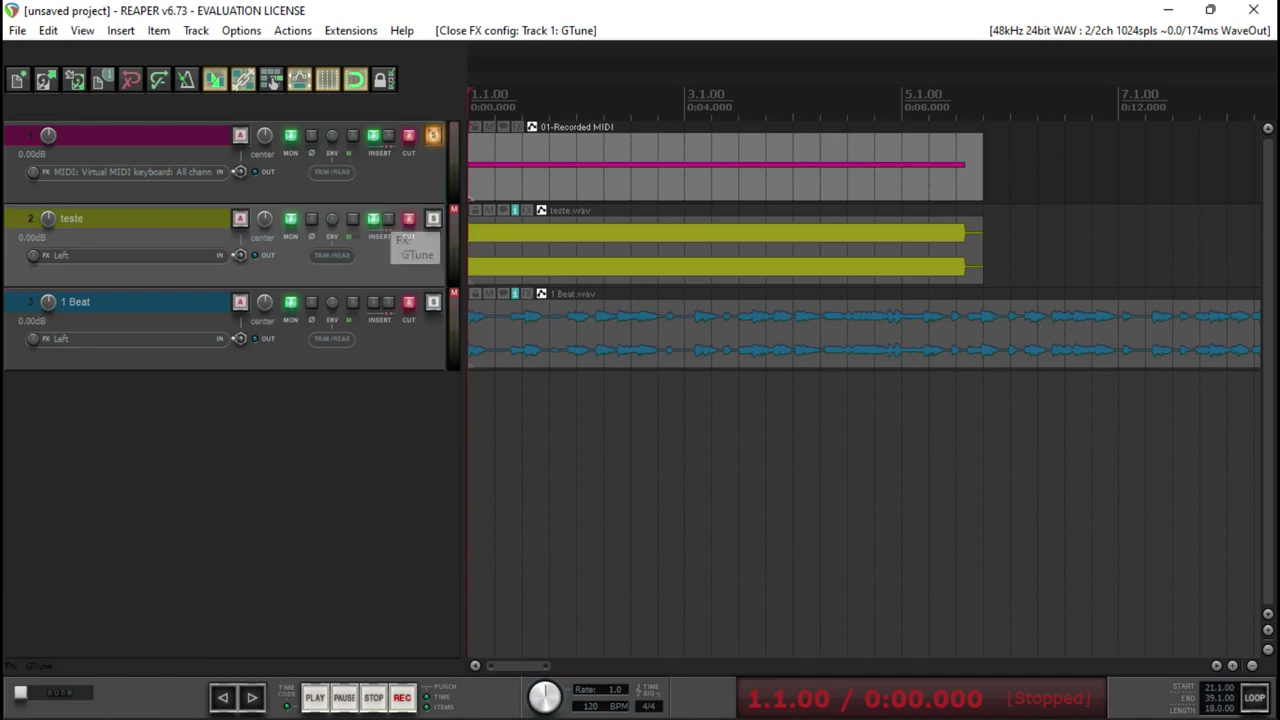
Open the GTune effect of track 2 "teste" in a floating window and close its FX chain.
{"action": "left_click", "coordinate": [408, 220]}
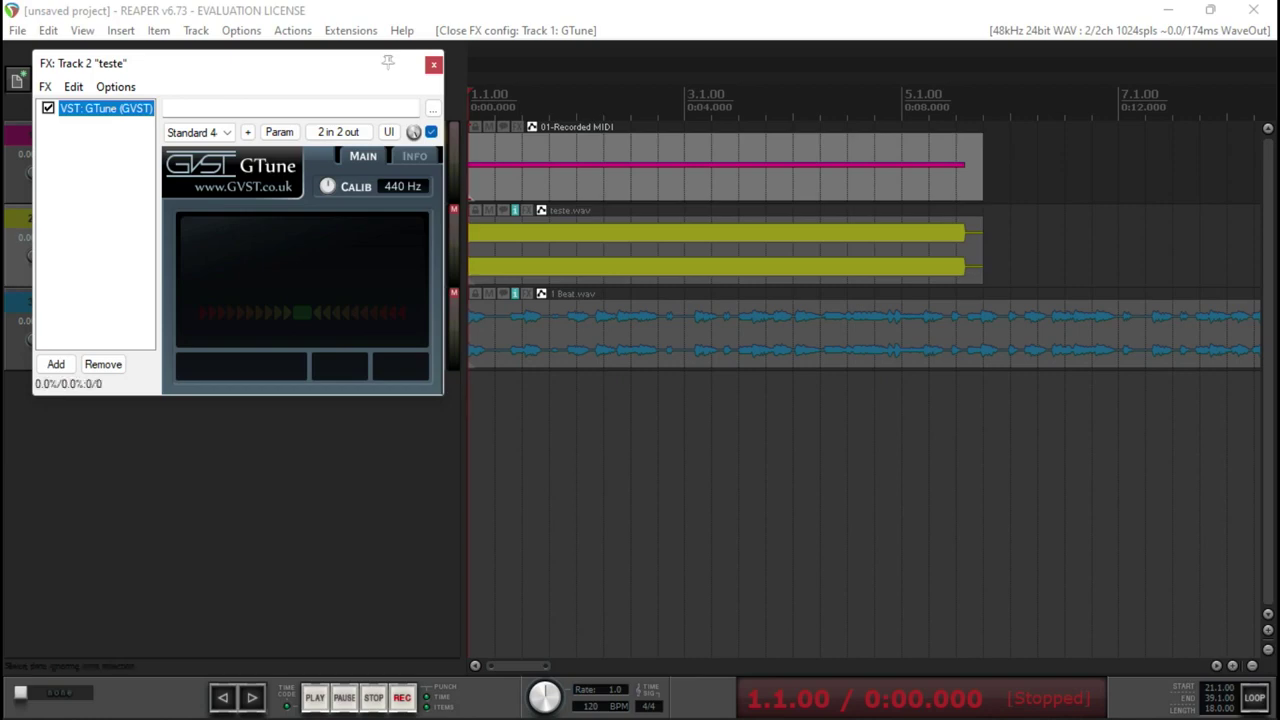
{"action": "double_click", "coordinate": [105, 108]}
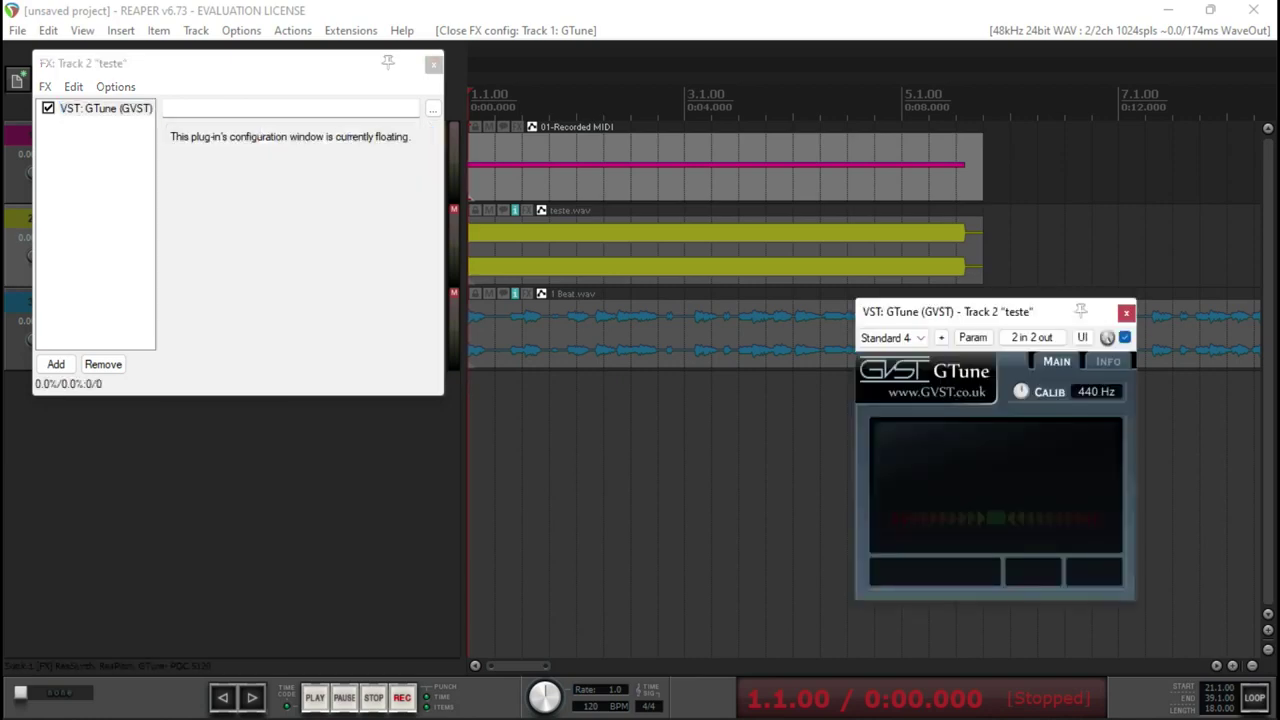
{"action": "left_click", "coordinate": [434, 64]}
{"action": "left_click_drag", "start_coordinate": [1030, 311], "coordinate": [837, 312]}
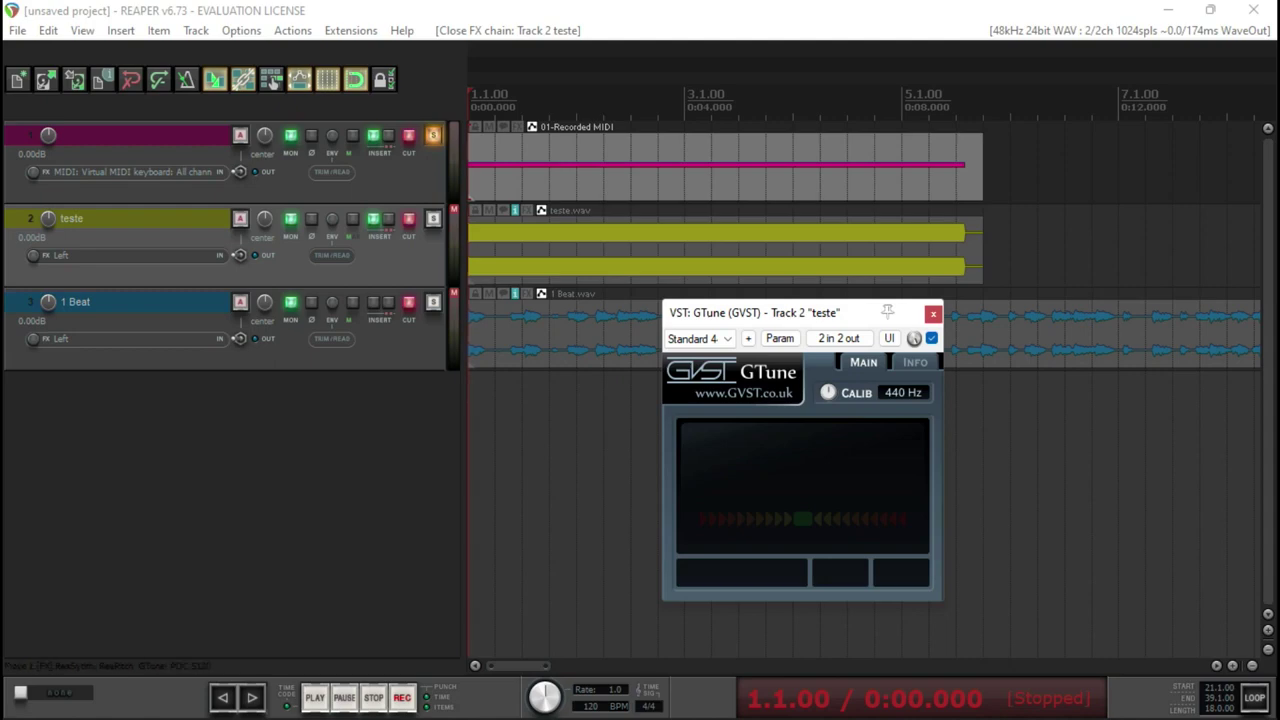
Review the Render to File settings, including sample rate, resample mode and WAV bit depth, without rendering.
{"action": "key", "text": "alt+f"}
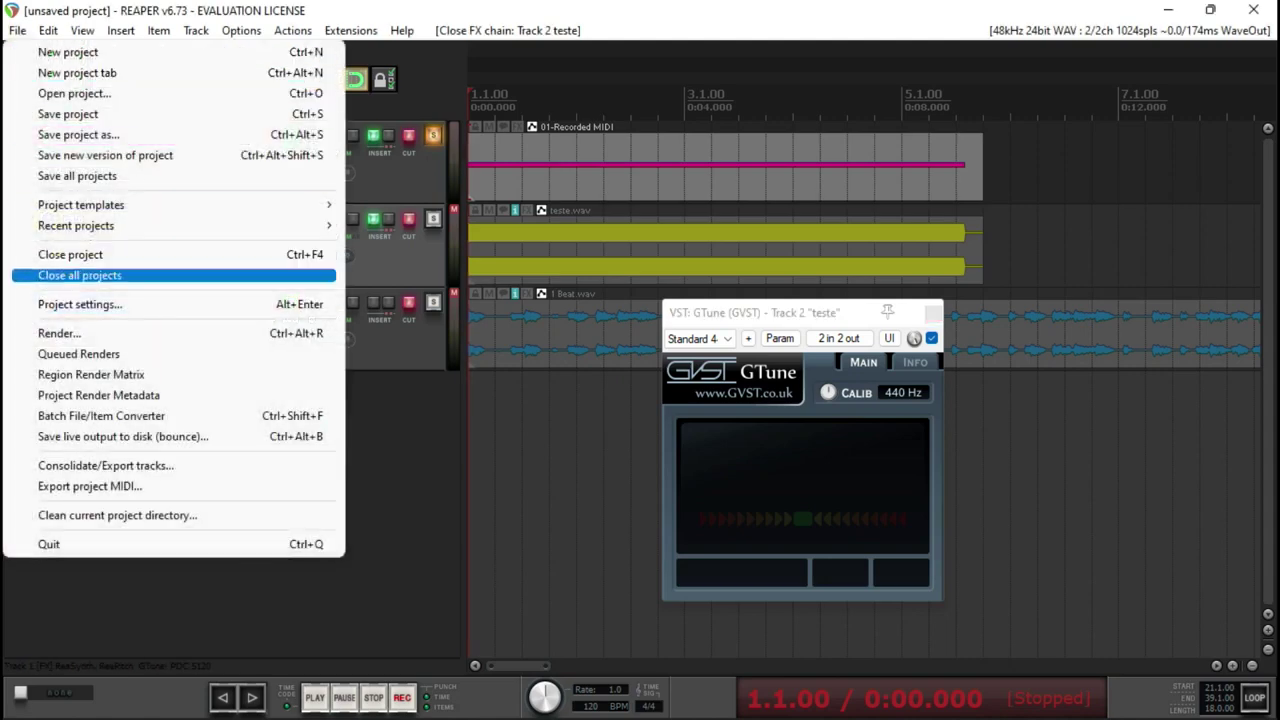
{"action": "key", "text": "Return"}
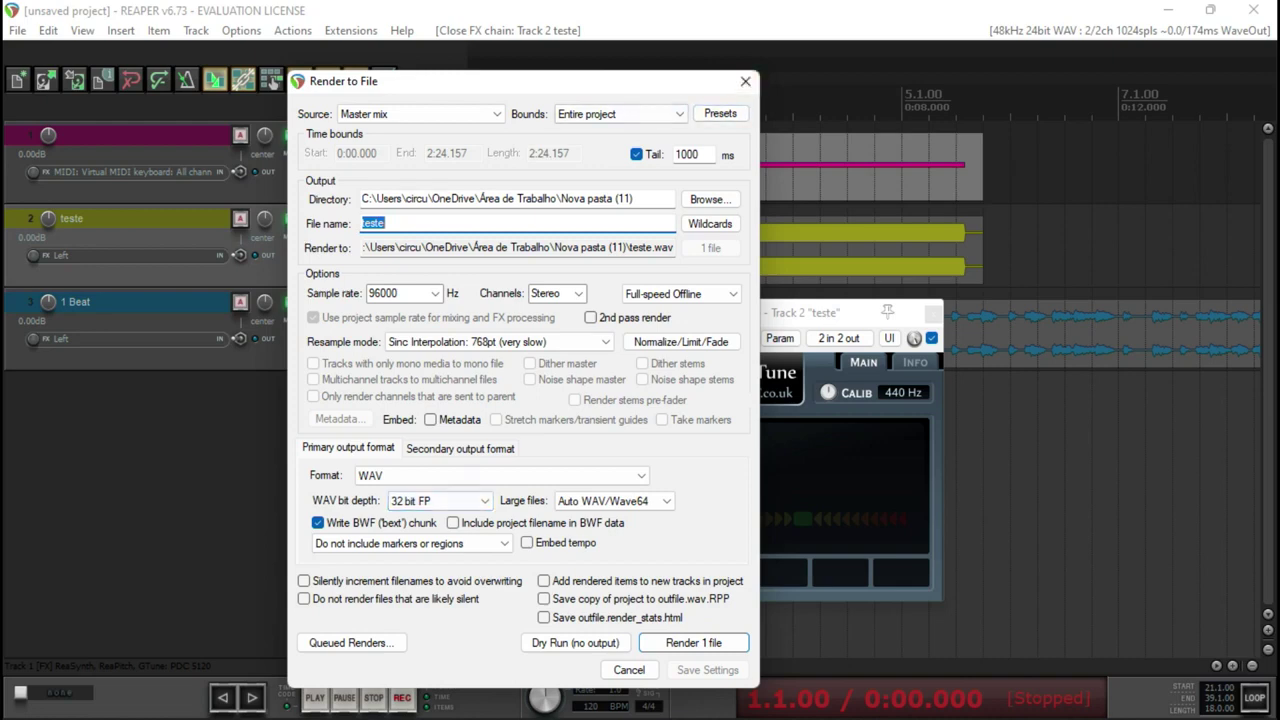
{"action": "left_click", "coordinate": [745, 81]}
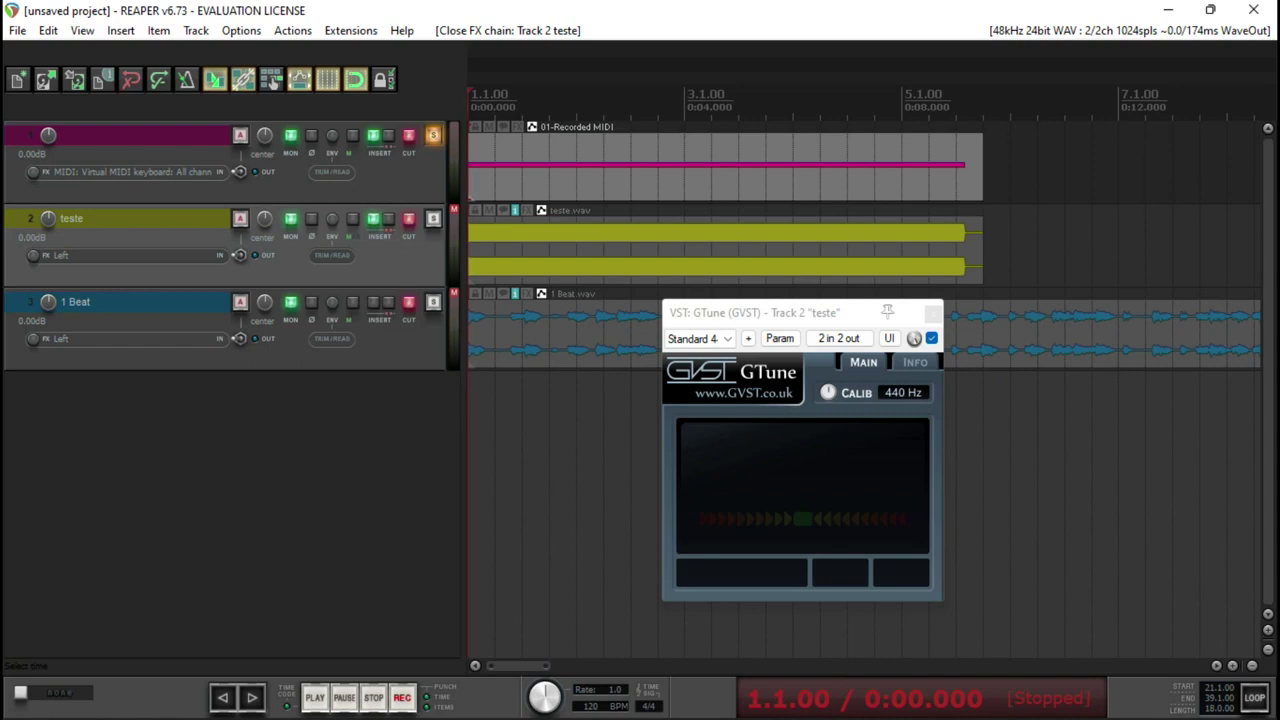
Solo track 2 "teste" and play it to check its pitch in GTune at 440 Hz.
{"action": "left_click", "coordinate": [433, 218]}
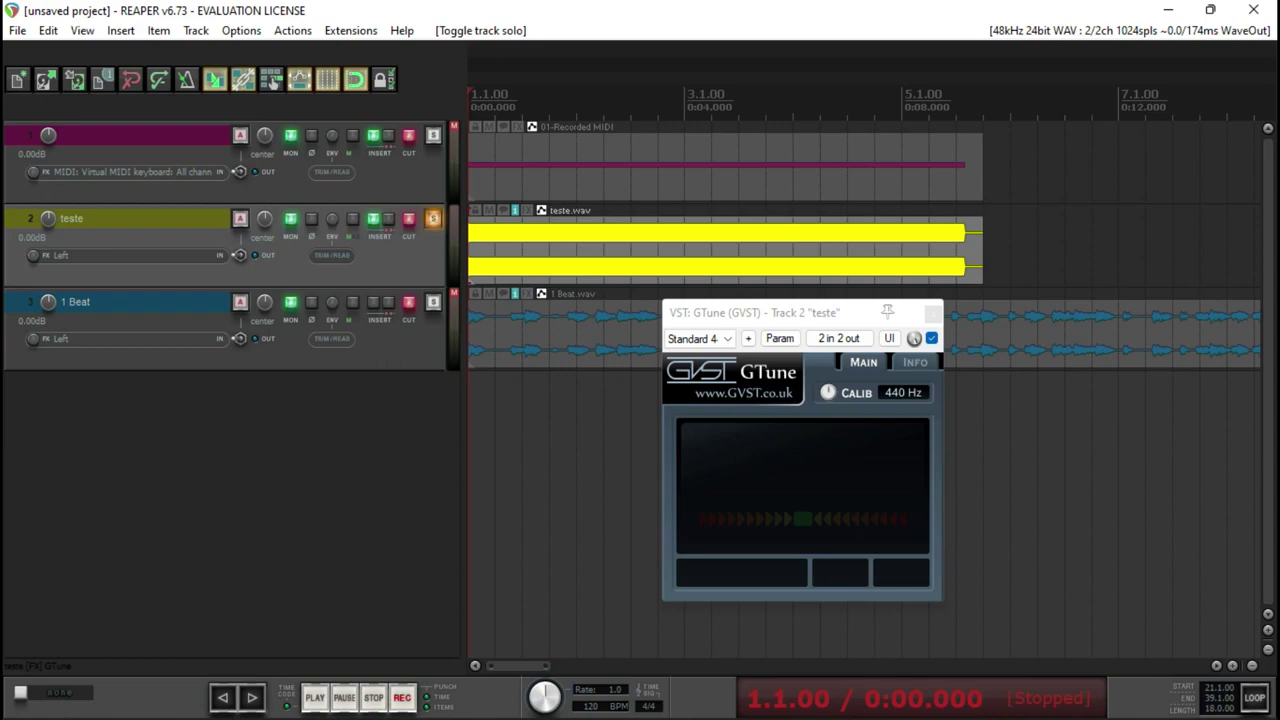
{"action": "key", "text": "space"}
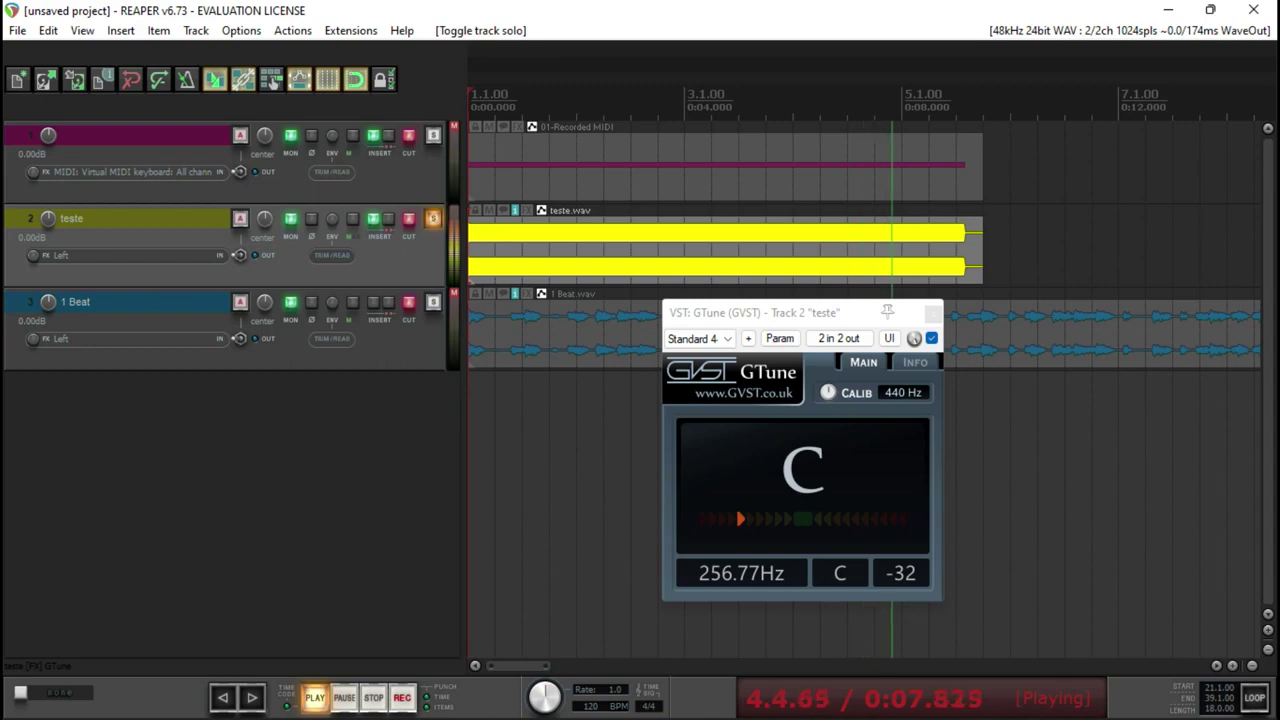
{"action": "key", "text": "space"}
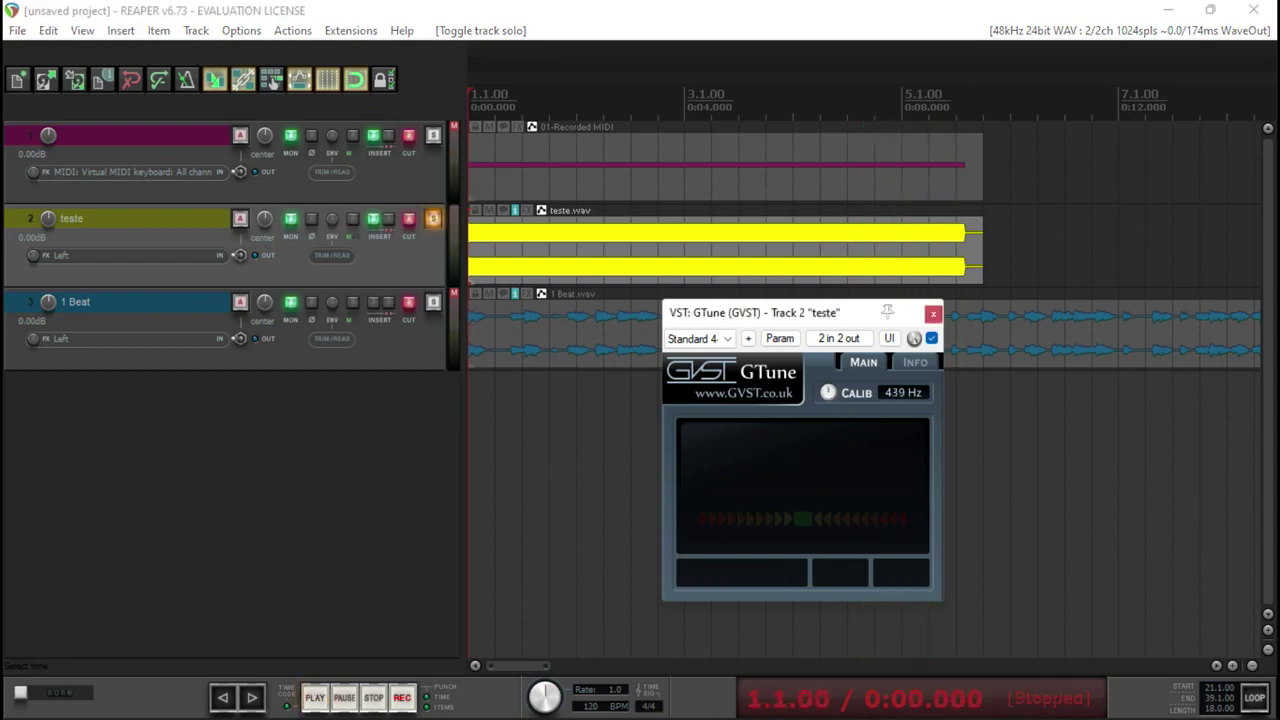
Calibrate the GTune on track 2 "teste" to 432 Hz and play the track to check its tuning.
{"action": "left_click_drag", "start_coordinate": [828, 392], "coordinate": [828, 400]}
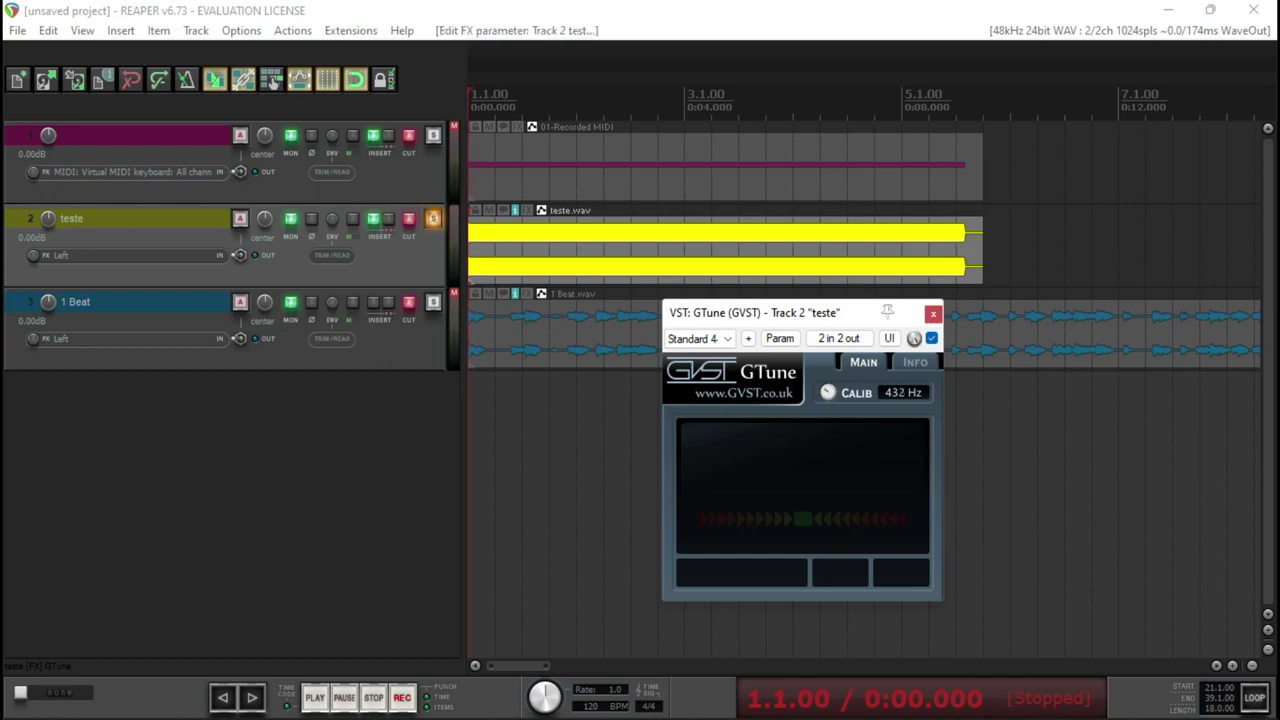
{"action": "key", "text": "space"}
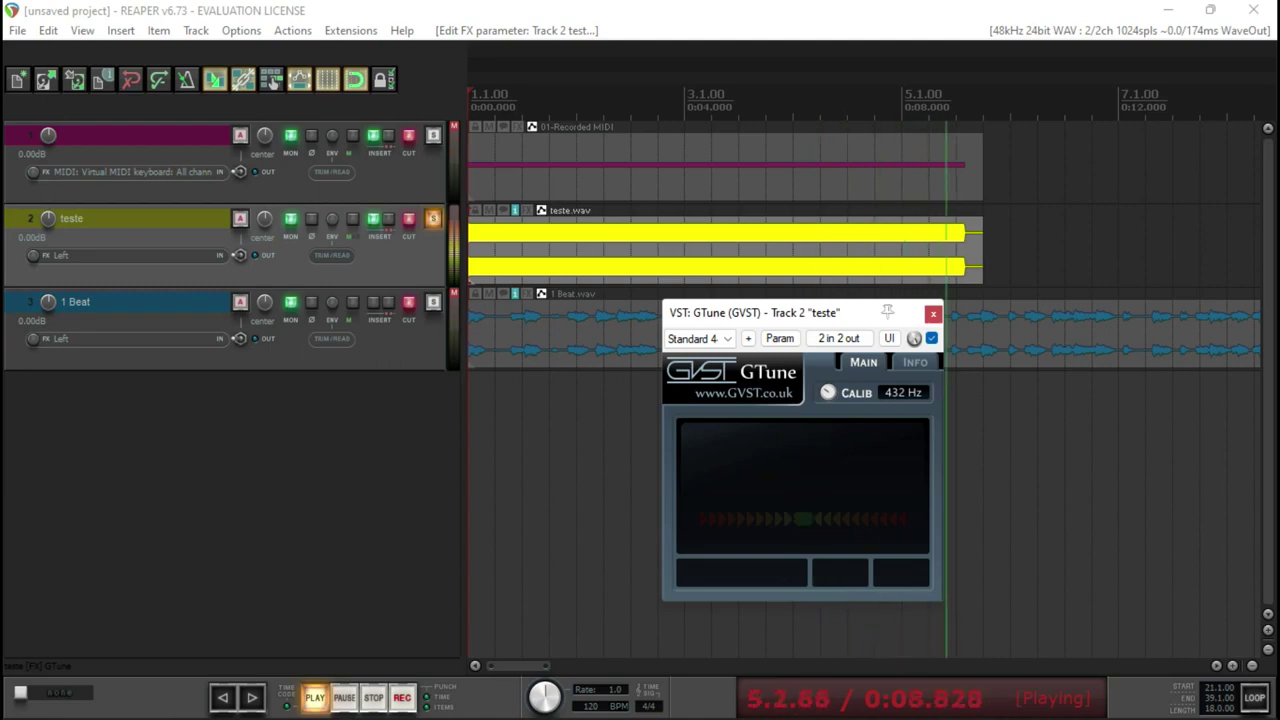
{"action": "key", "text": "space"}
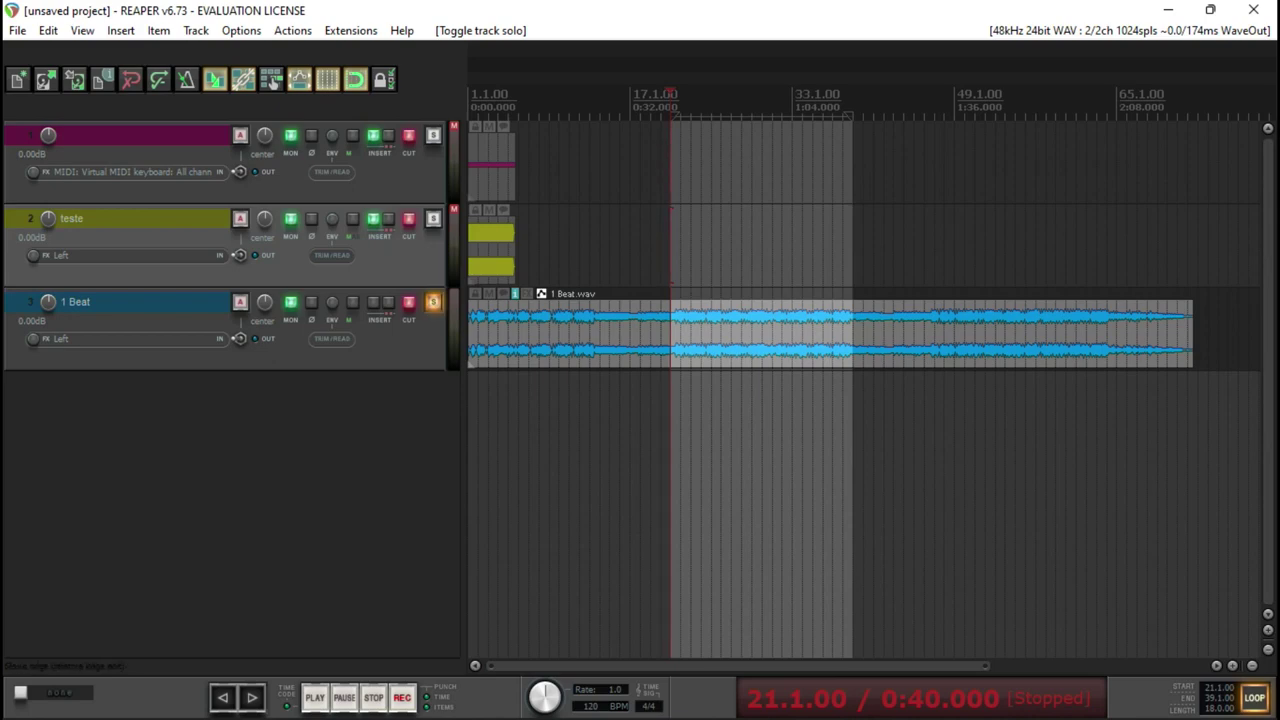
Solo track 3 "1 Beat" and add the Cockos ReaPitch effect to it.
{"action": "left_click", "coordinate": [433, 301]}
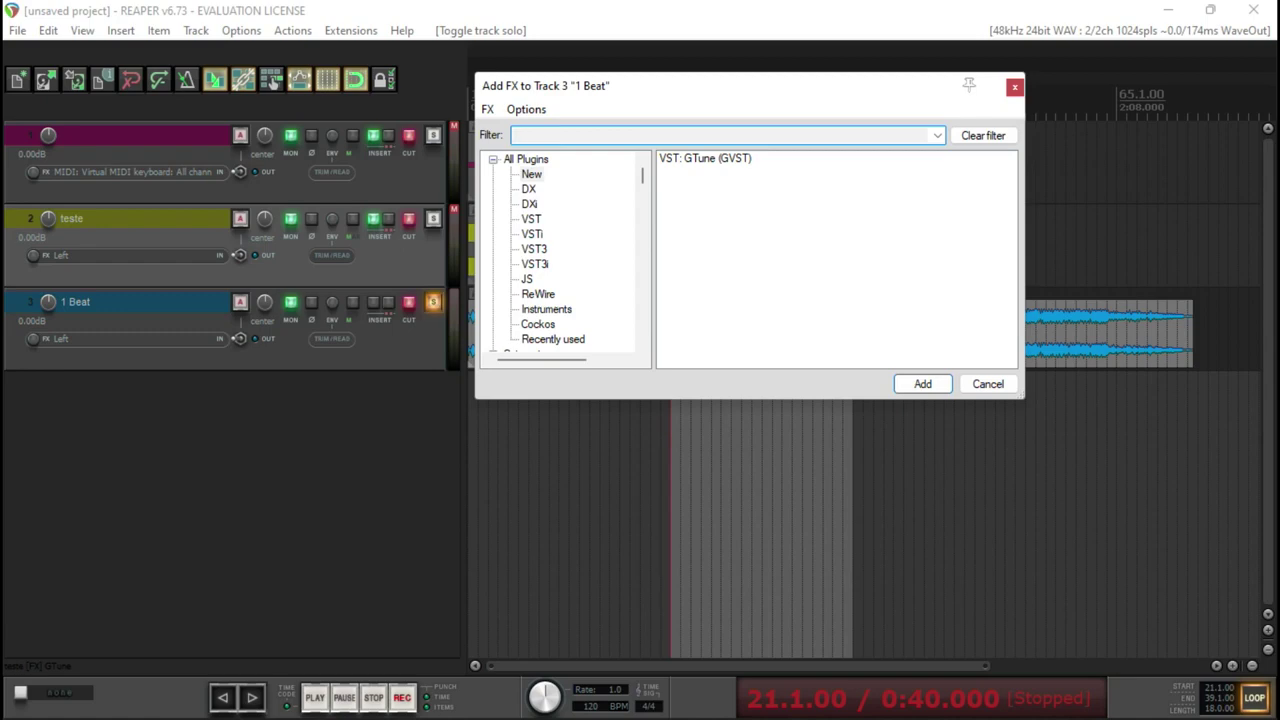
{"action": "left_click", "coordinate": [538, 324]}
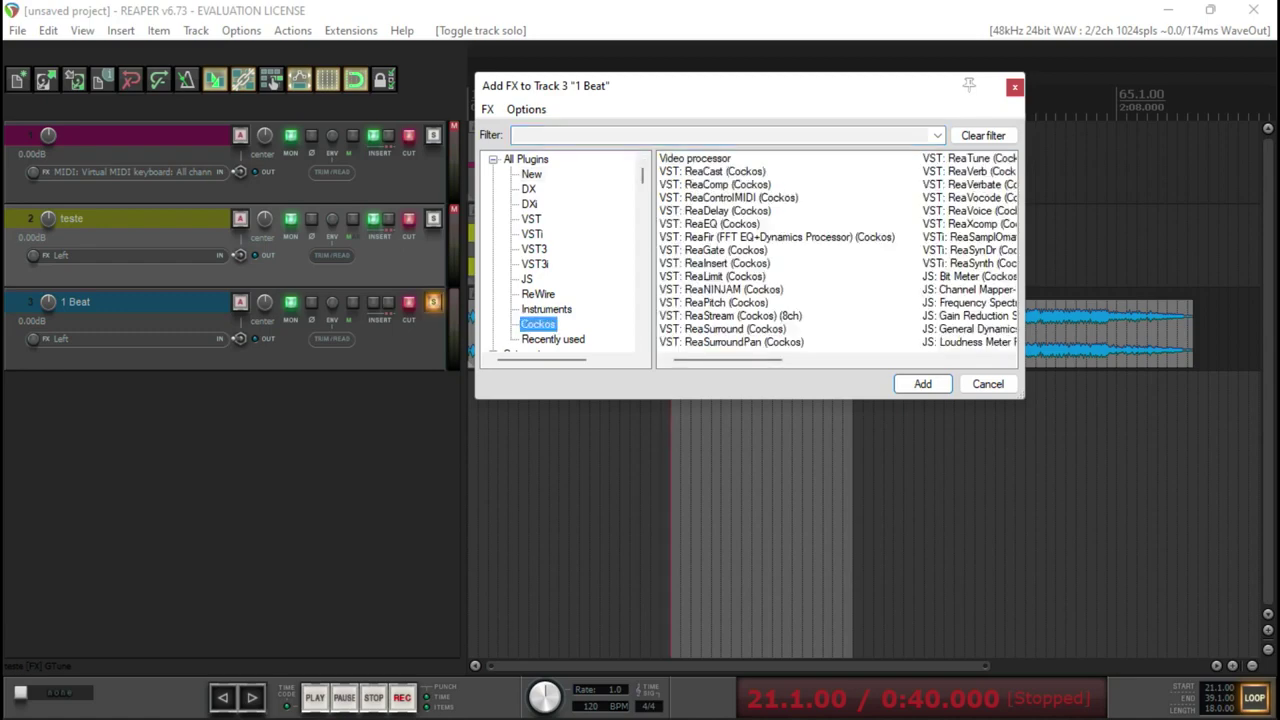
{"action": "double_click", "coordinate": [712, 302]}
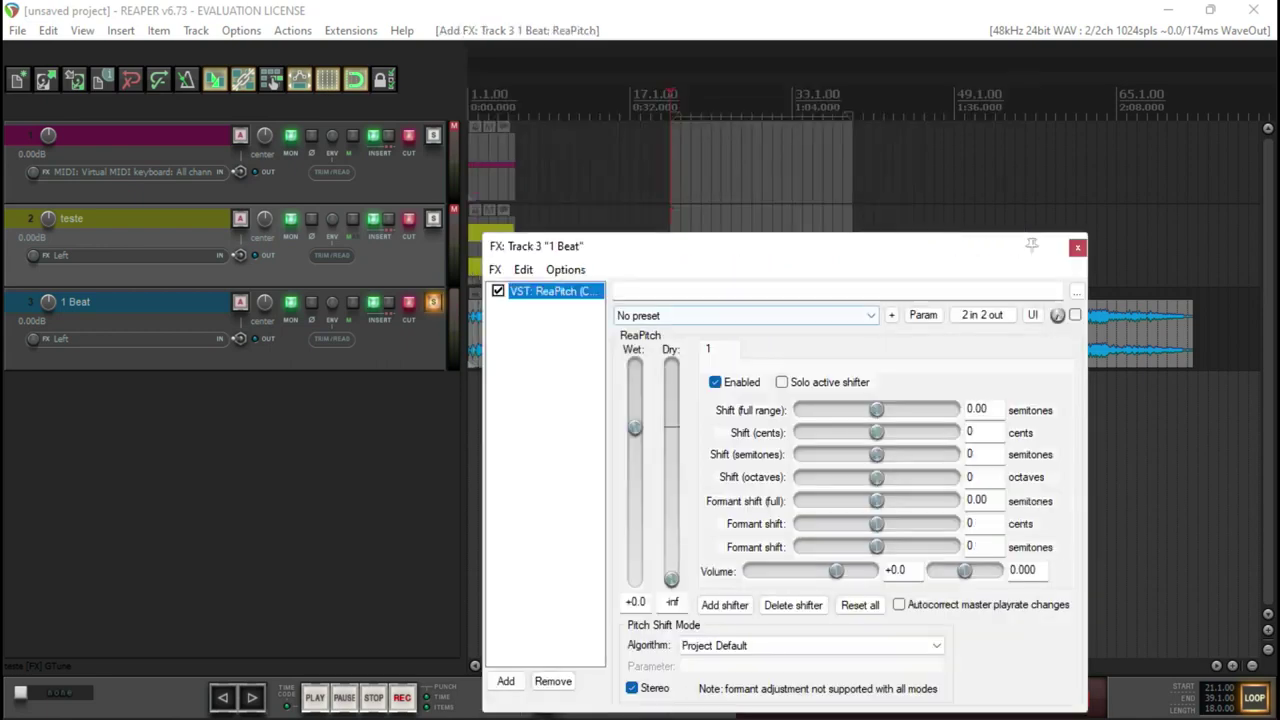
{"action": "left_click_drag", "start_coordinate": [886, 248], "coordinate": [746, 118]}
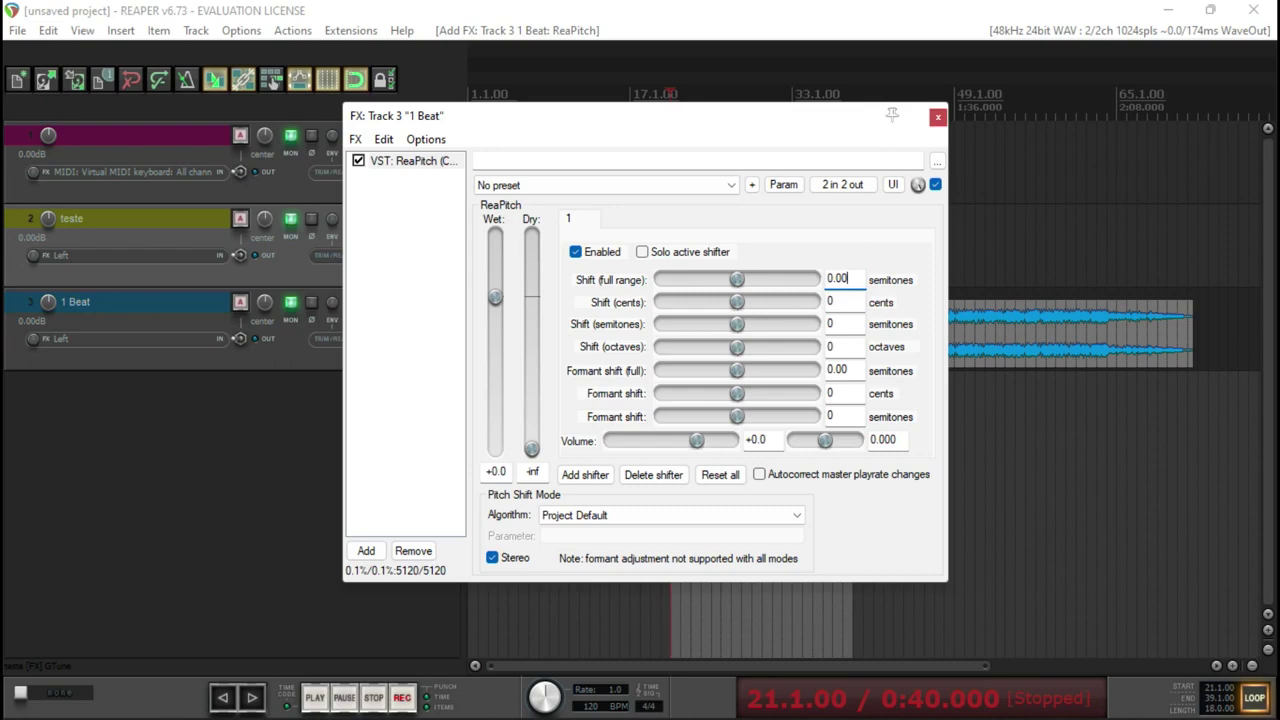
Set ReaPitch's full-range shift on track 3 "1 Beat" to 0.32 semitones and close the FX window.
{"action": "key", "text": "BackSpace"}
{"action": "key", "text": "BackSpace"}
{"action": "key", "text": "BackSpace"}
{"action": "type", "text": ".32"}
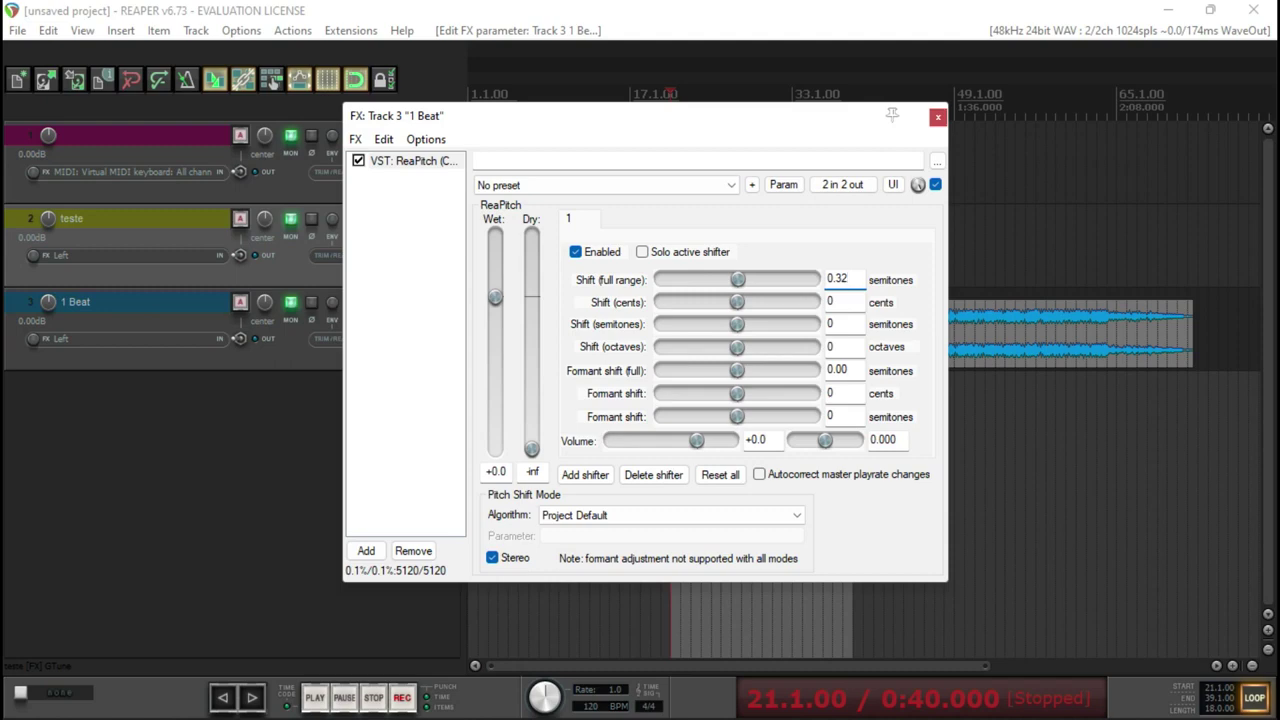
{"action": "left_click", "coordinate": [827, 279]}
{"action": "key", "text": "Escape"}
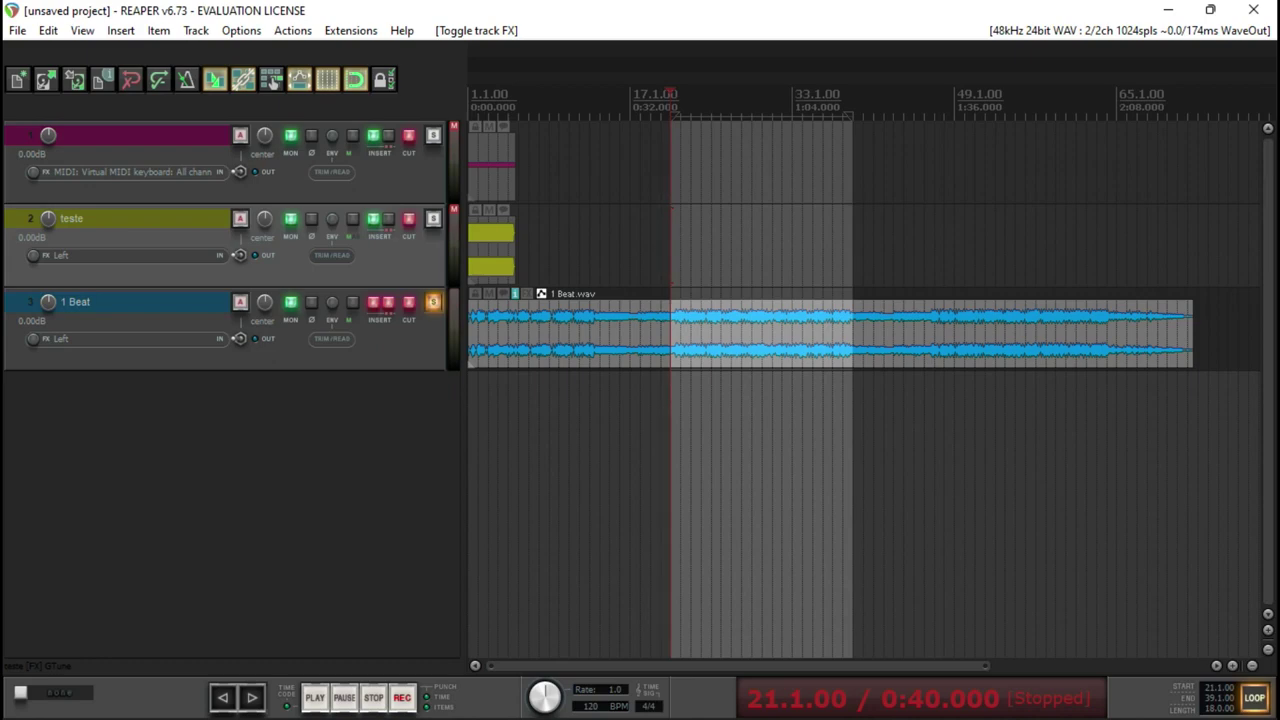
Play track 3 "1 Beat" with its effects bypassed, re-enable the effects and play it again to compare the pitch.
{"action": "key", "text": "space"}
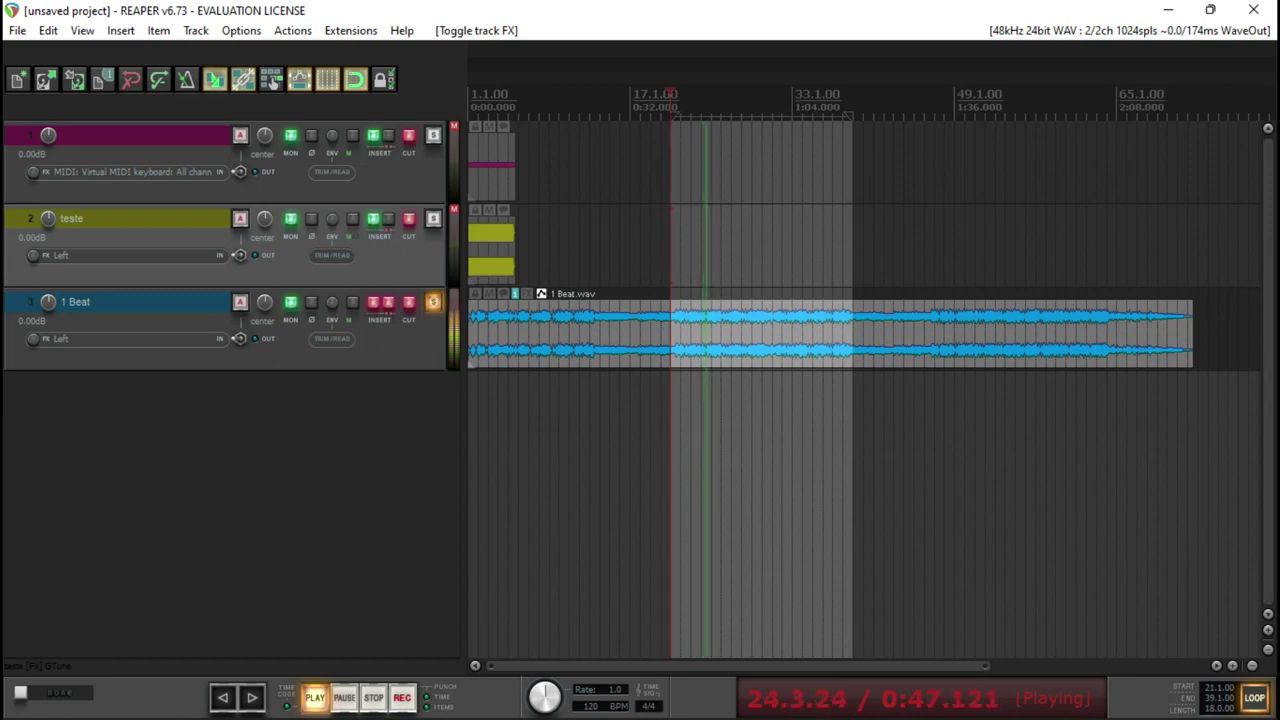
{"action": "key", "text": "space"}
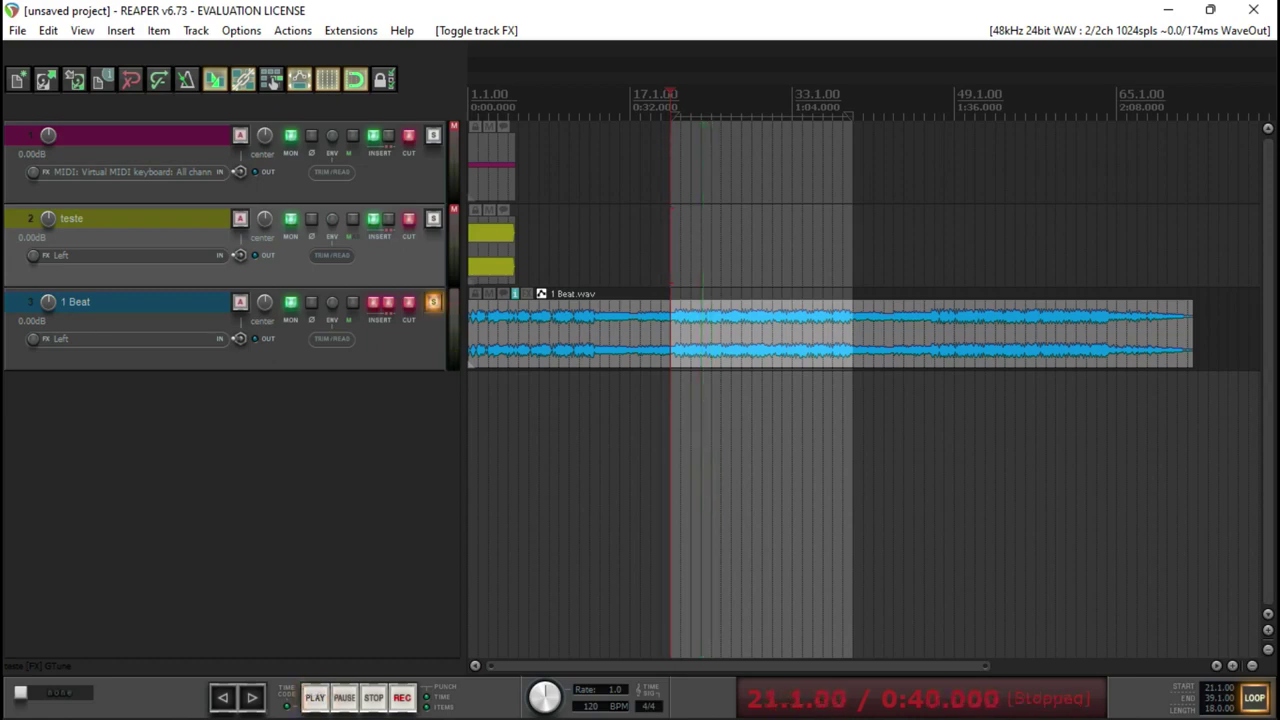
{"action": "left_click", "coordinate": [433, 302]}
{"action": "key", "text": "space"}
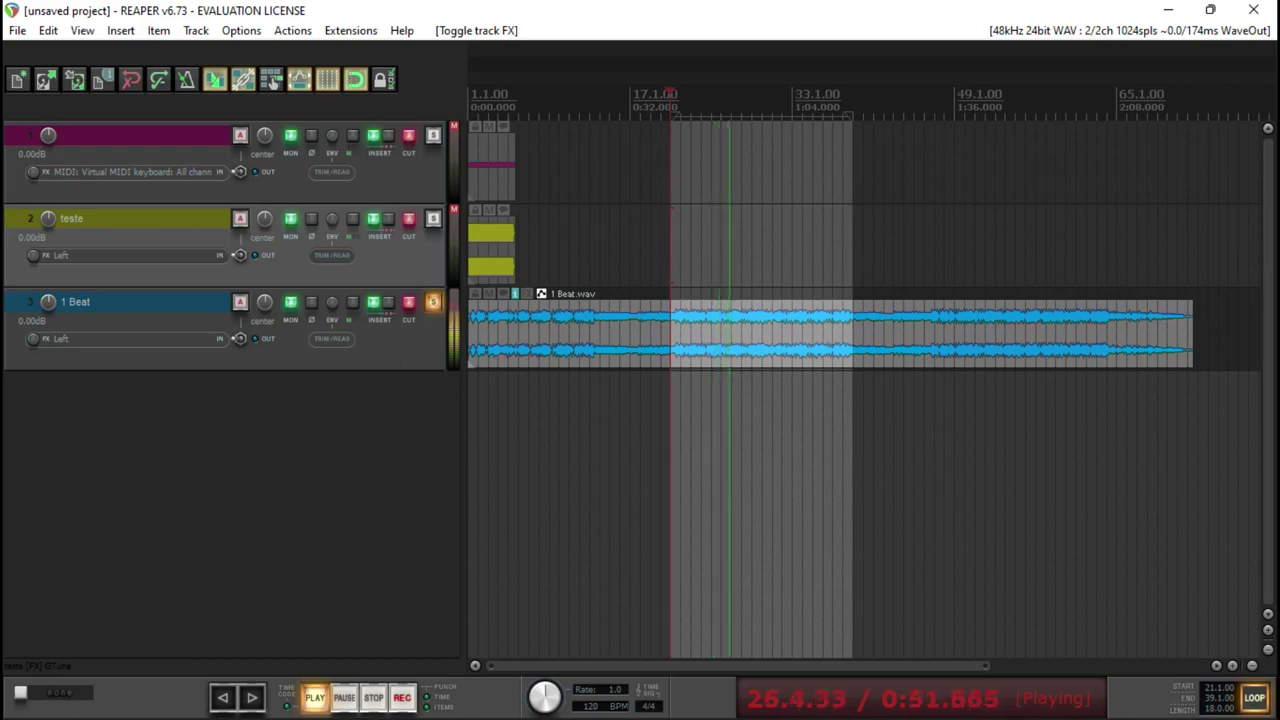
{"action": "key", "text": "space"}
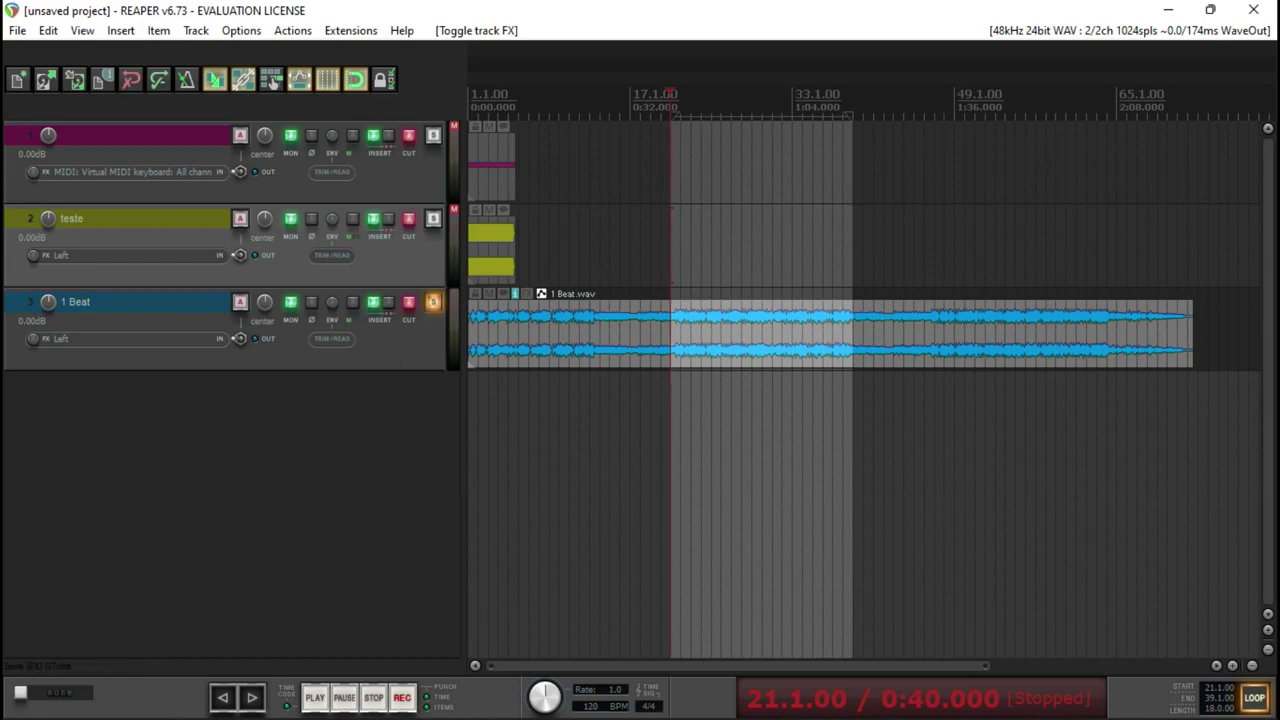
Render the master mix of the entire project to a 32-bit FP WAV file named "teste 2".
{"action": "key", "text": "alt+f"}
{"action": "key", "text": "Down"}
{"action": "key", "text": "Down"}
{"action": "key", "text": "Down"}
{"action": "key", "text": "Down"}
{"action": "key", "text": "Down"}
{"action": "key", "text": "Down"}
{"action": "key", "text": "Down"}
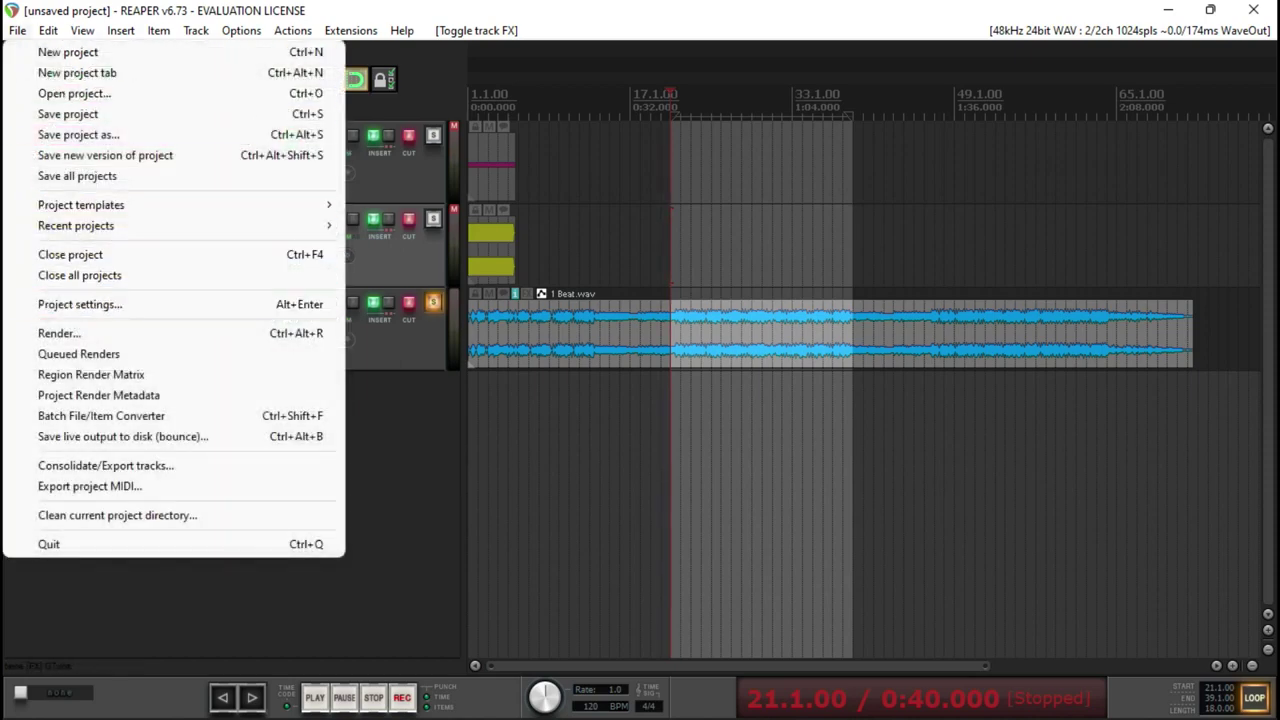
{"action": "key", "text": "Down"}
{"action": "key", "text": "Down"}
{"action": "key", "text": "Down"}
{"action": "key", "text": "Return"}
{"action": "key", "text": "End"}
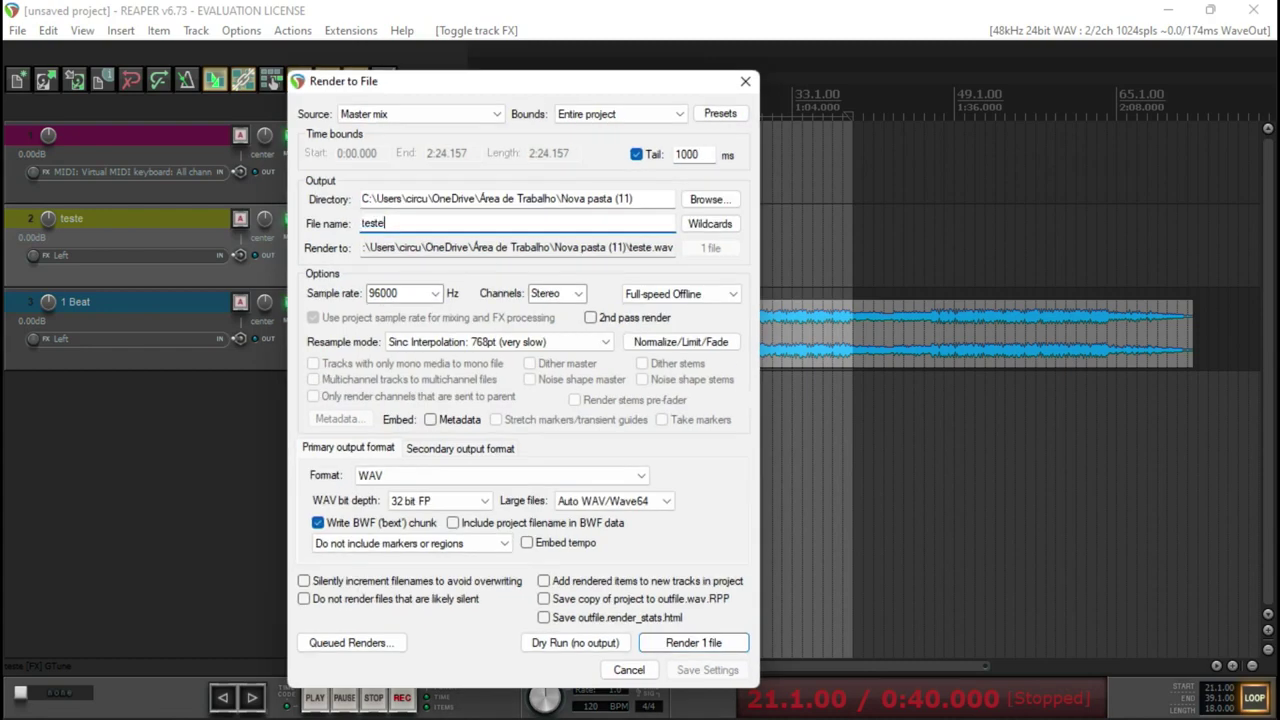
{"action": "type", "text": "2"}
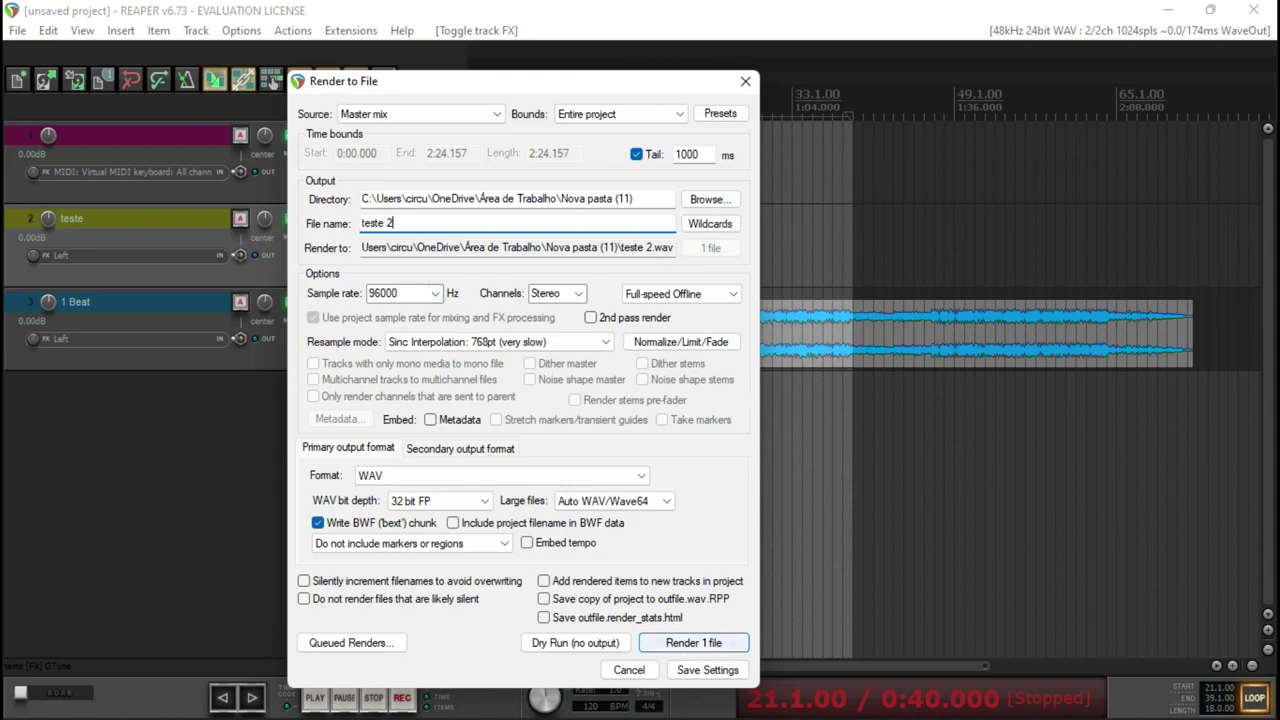
{"action": "key", "text": "Return"}
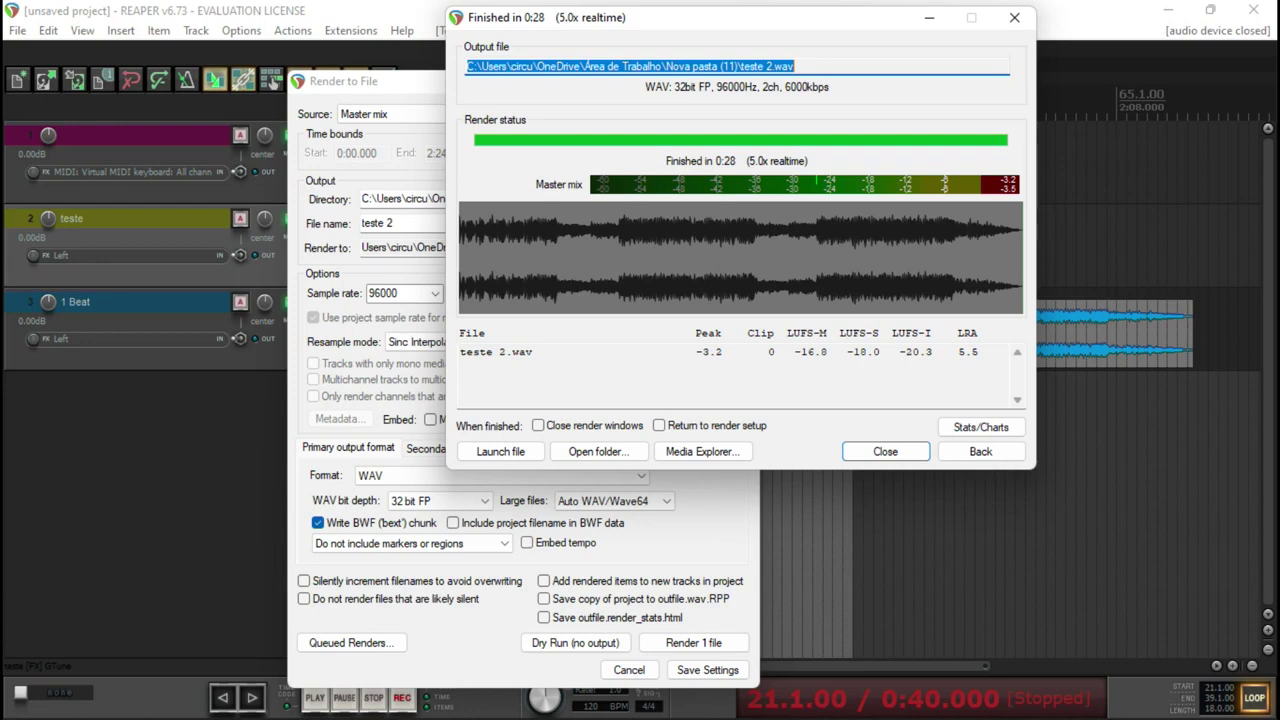
{"action": "left_click", "coordinate": [885, 451]}
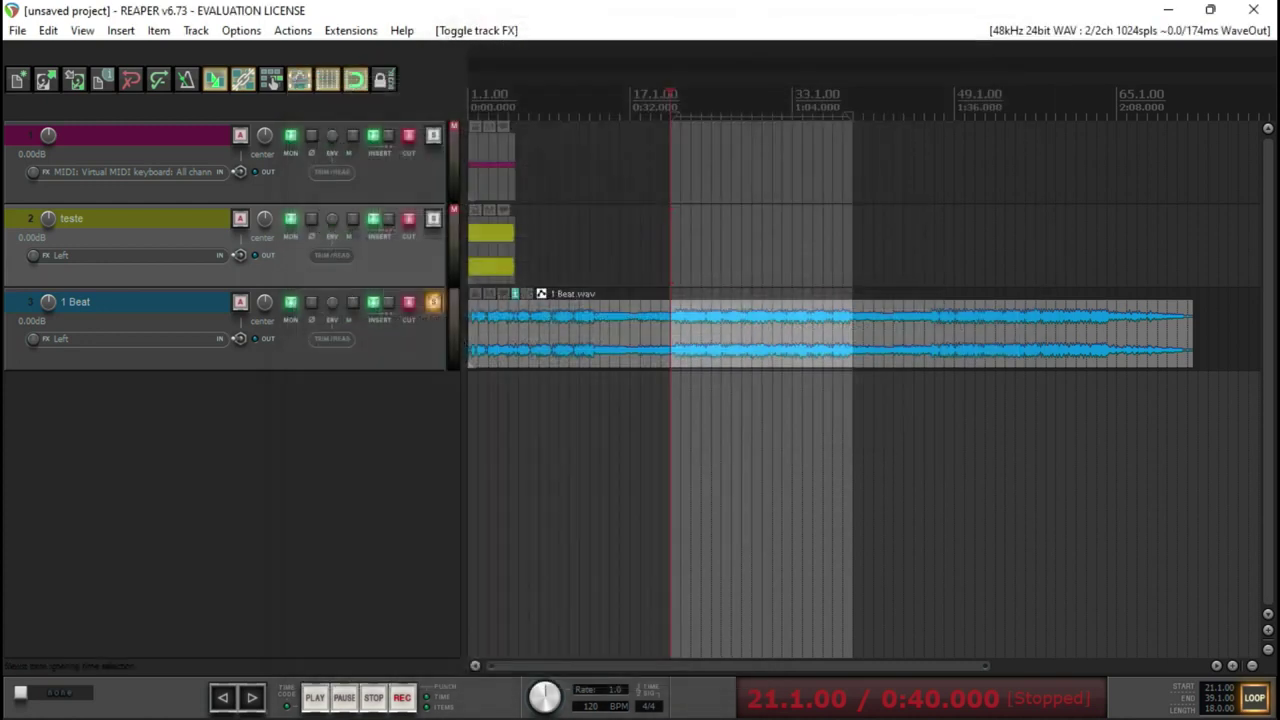
Add a new track and import the "teste 2" audio file onto it at the project start.
{"action": "key", "text": "ctrl+t"}
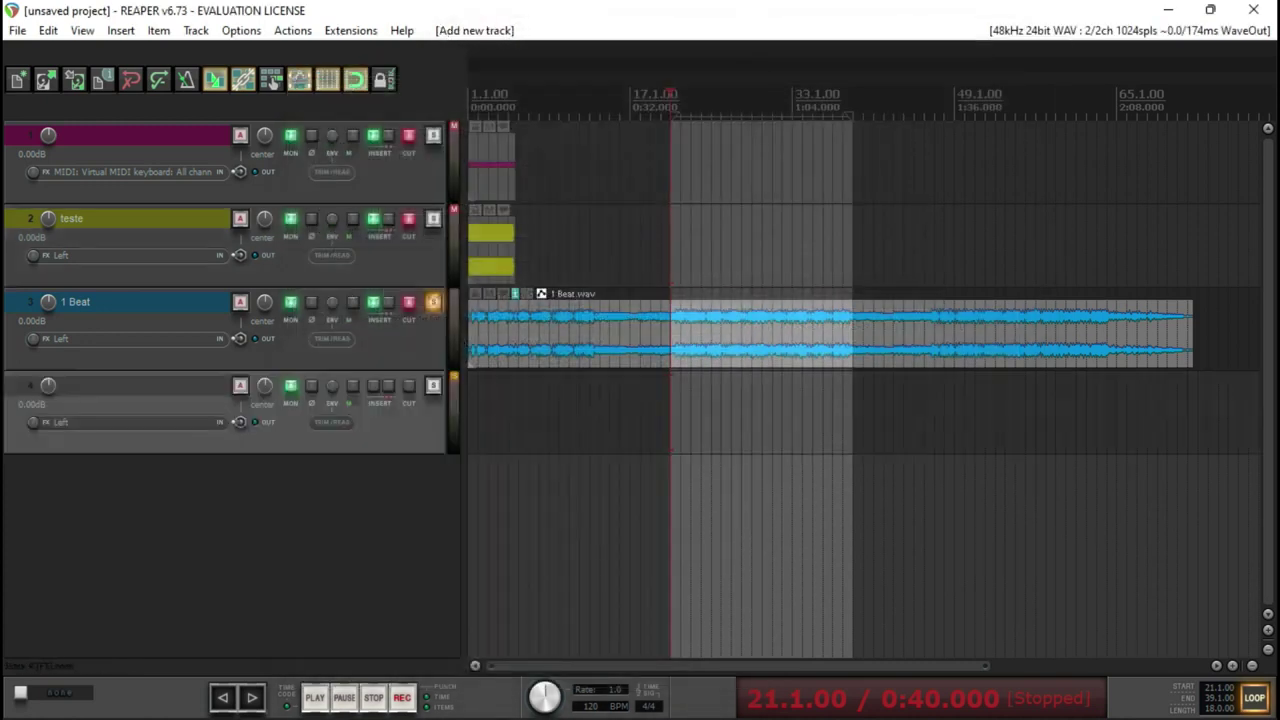
{"action": "left_click", "coordinate": [222, 697]}
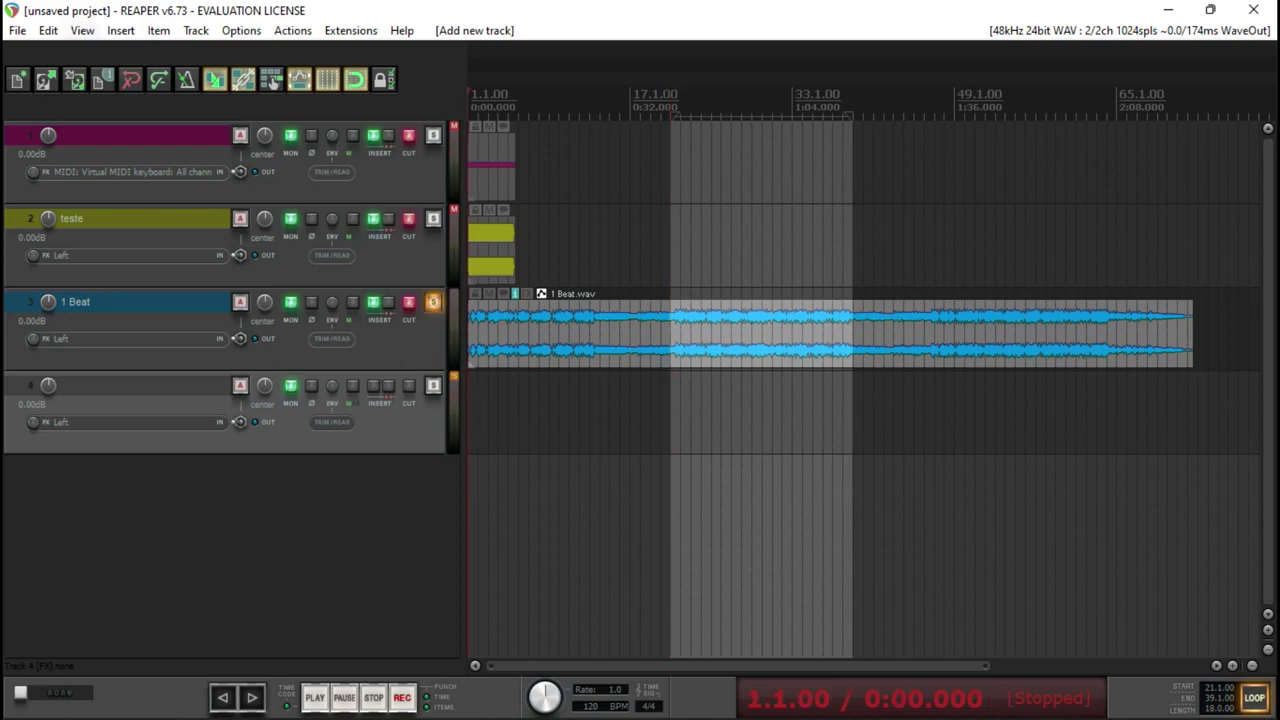
{"action": "key", "text": "alt+i"}
{"action": "key", "text": "Return"}
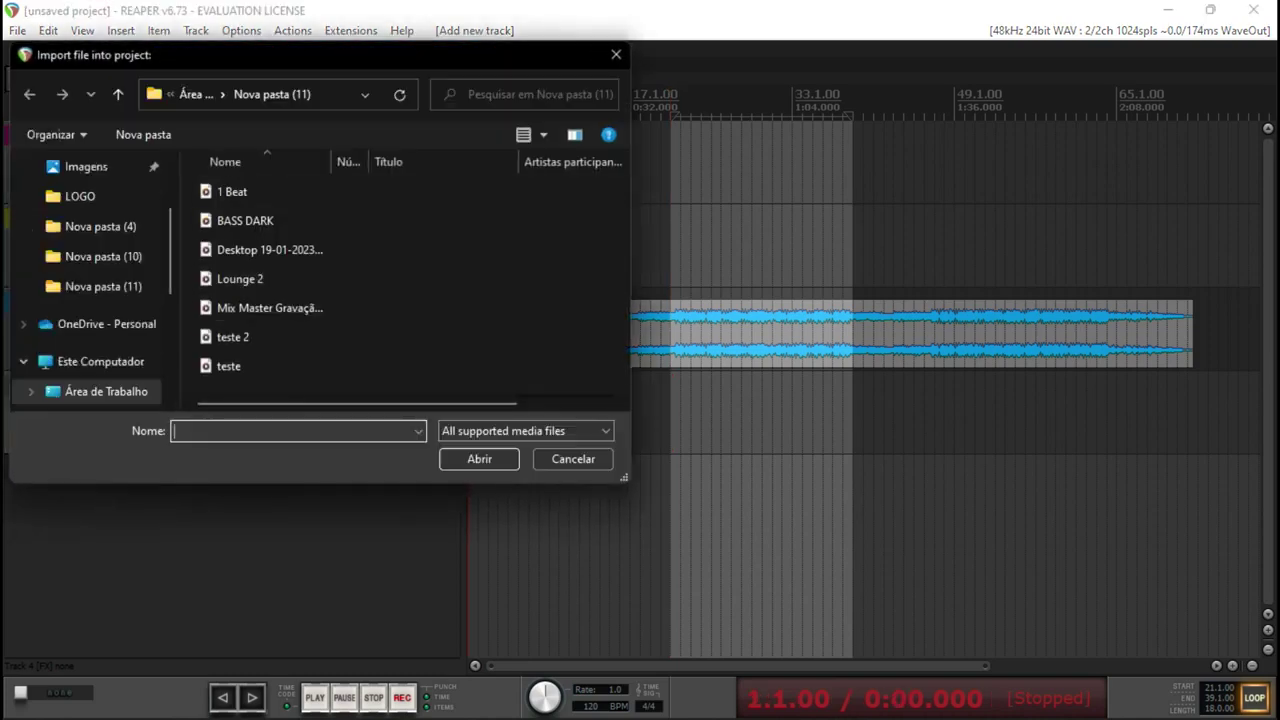
{"action": "left_click", "coordinate": [233, 337]}
{"action": "key", "text": "Return"}
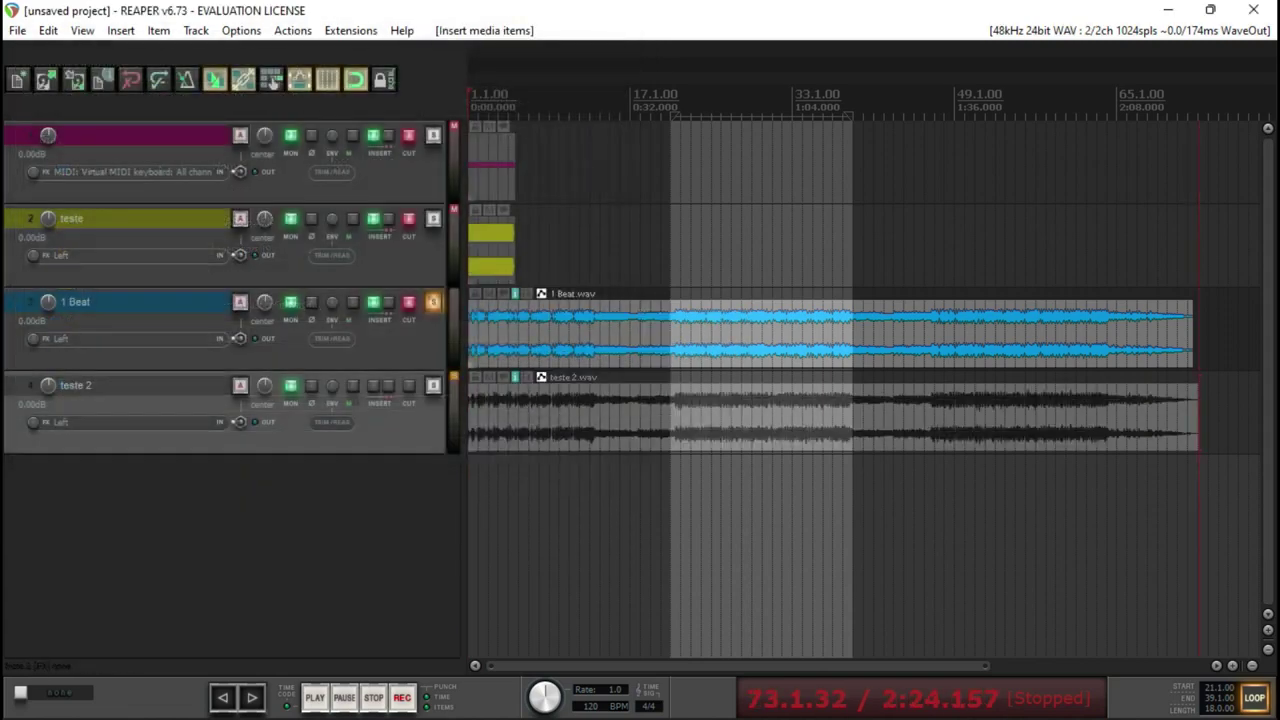
Bypass the effects on track 3 "1 Beat" and play it from bar 21.1.00.
{"action": "left_click", "coordinate": [380, 302]}
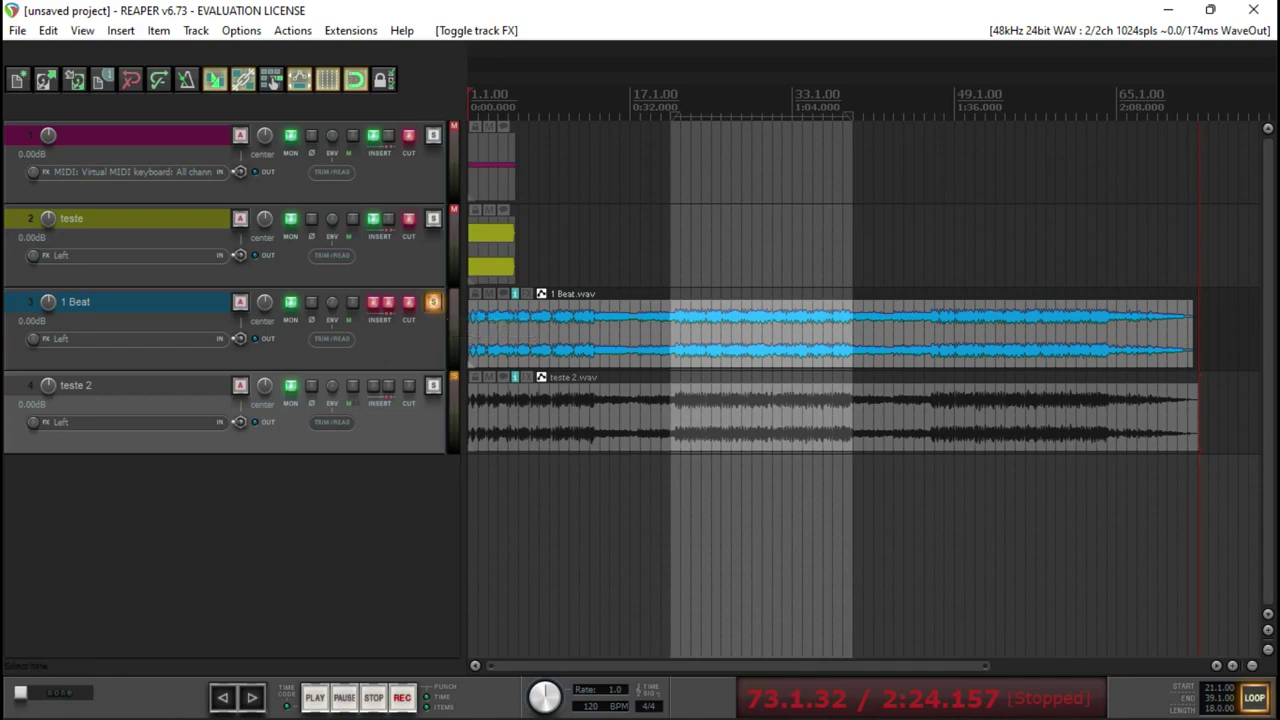
{"action": "key", "text": "space"}
{"action": "key", "text": "space"}
{"action": "left_click", "coordinate": [683, 550]}
{"action": "key", "text": "space"}
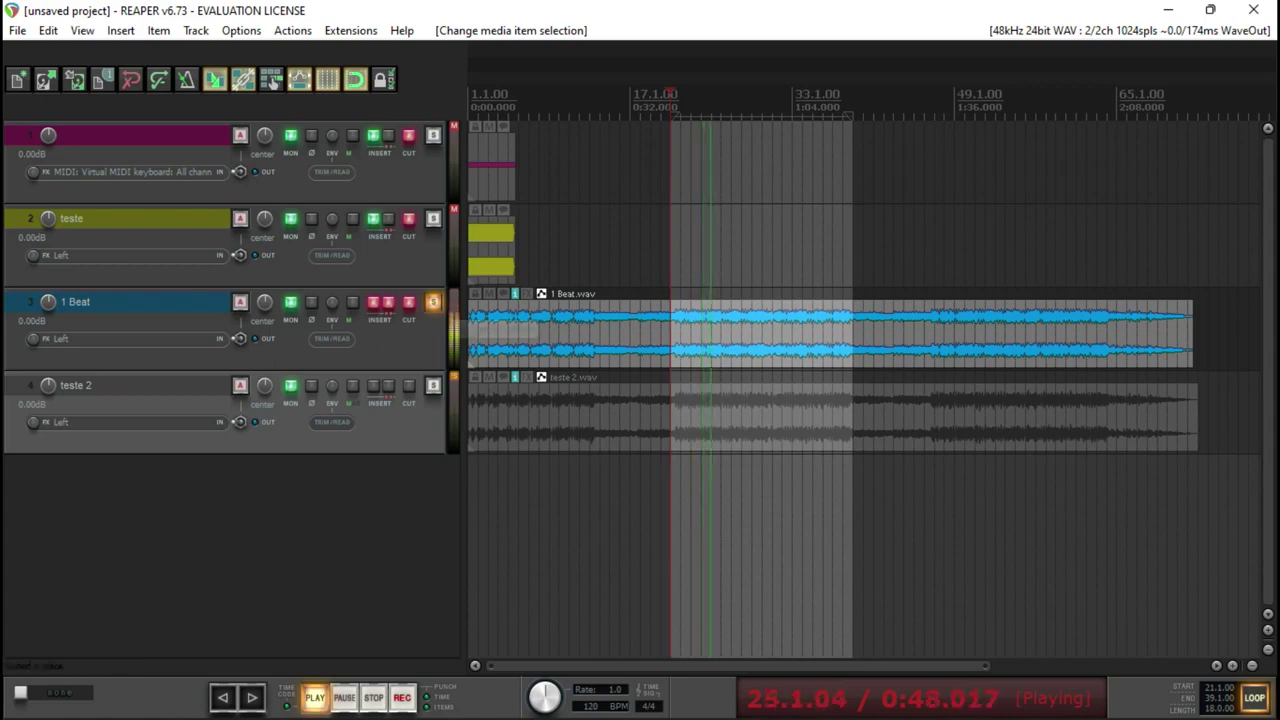
Toggle the solo of track 3 "1 Beat" during playback to compare it with track 4 "teste 2", ending with playback stopped.
{"action": "left_click", "coordinate": [434, 302]}
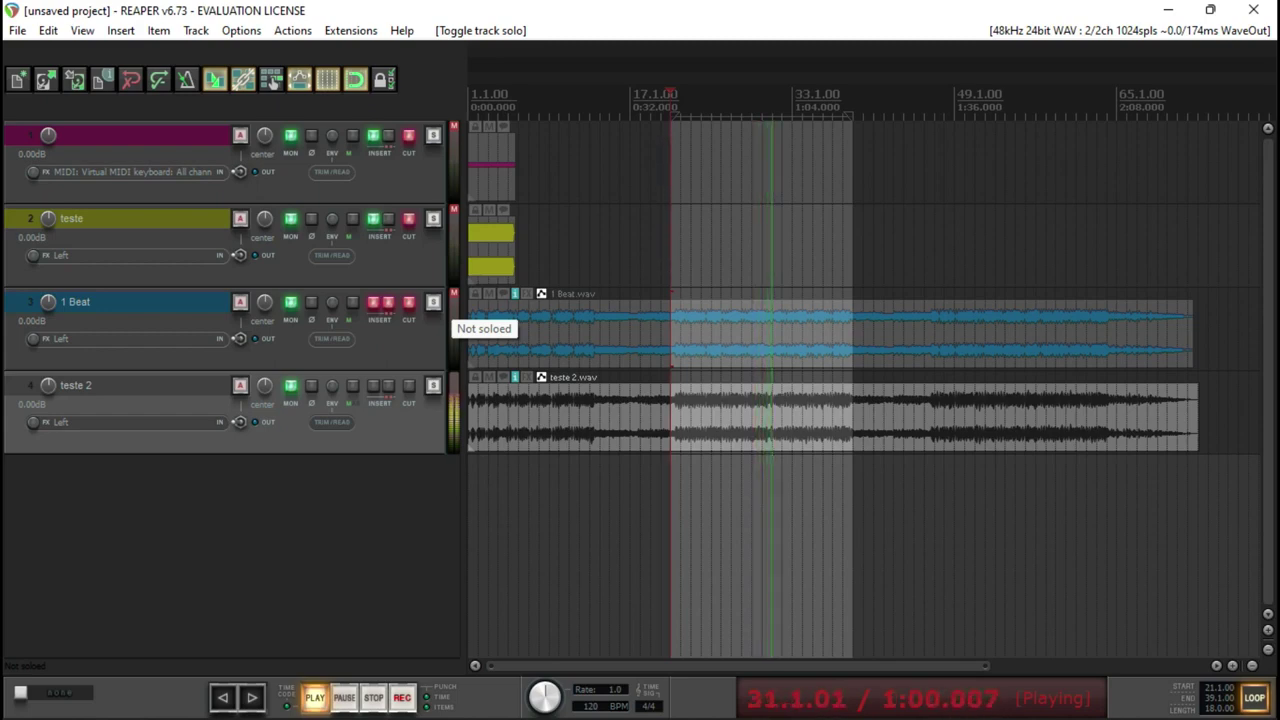
{"action": "left_click", "coordinate": [433, 301]}
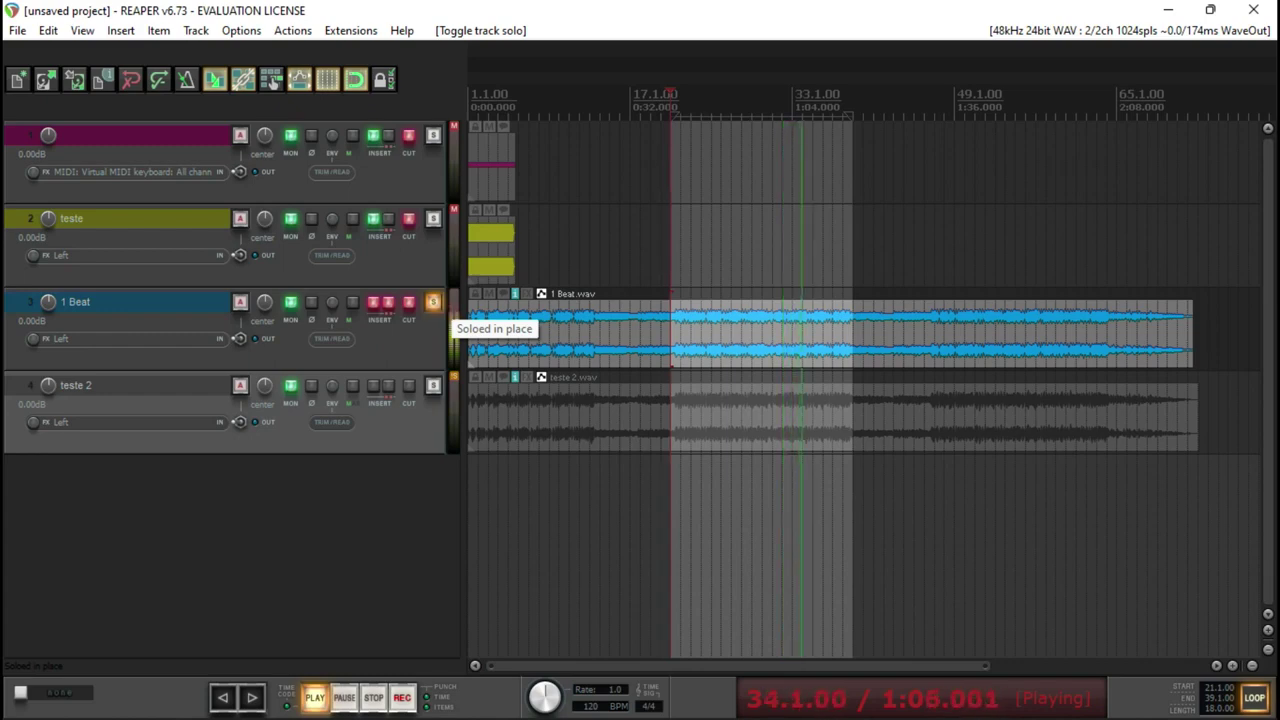
{"action": "left_click", "coordinate": [433, 301]}
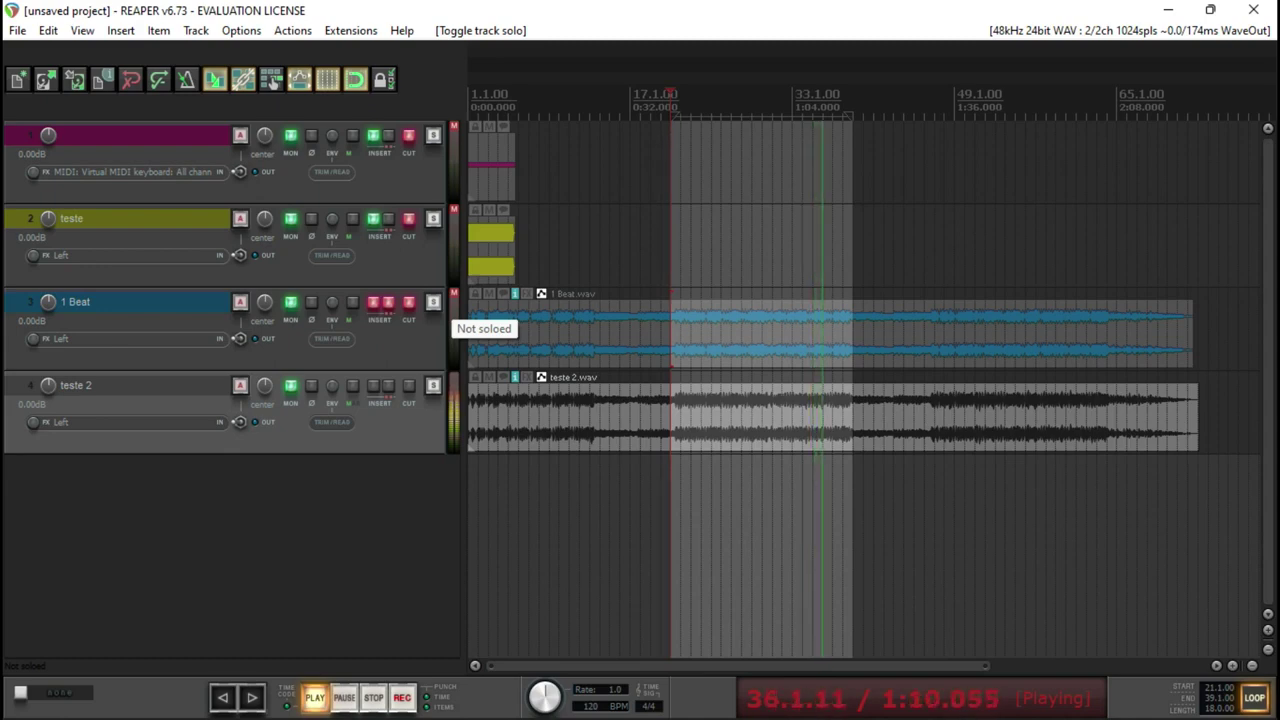
{"action": "left_click", "coordinate": [433, 301]}
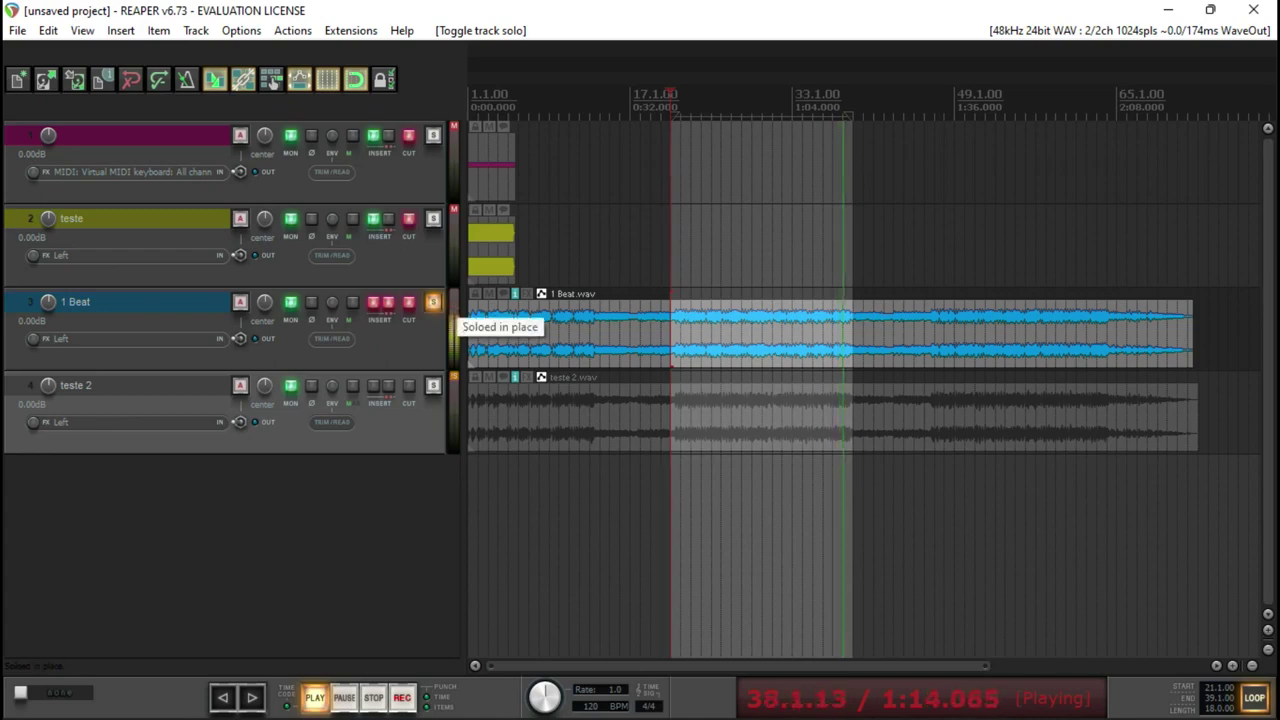
{"action": "key", "text": "space"}
Solo tracks 3 "1 Beat" and 4 "teste 2" together and play them simultaneously to hear the pitch difference.
{"action": "left_click", "coordinate": [433, 301]}
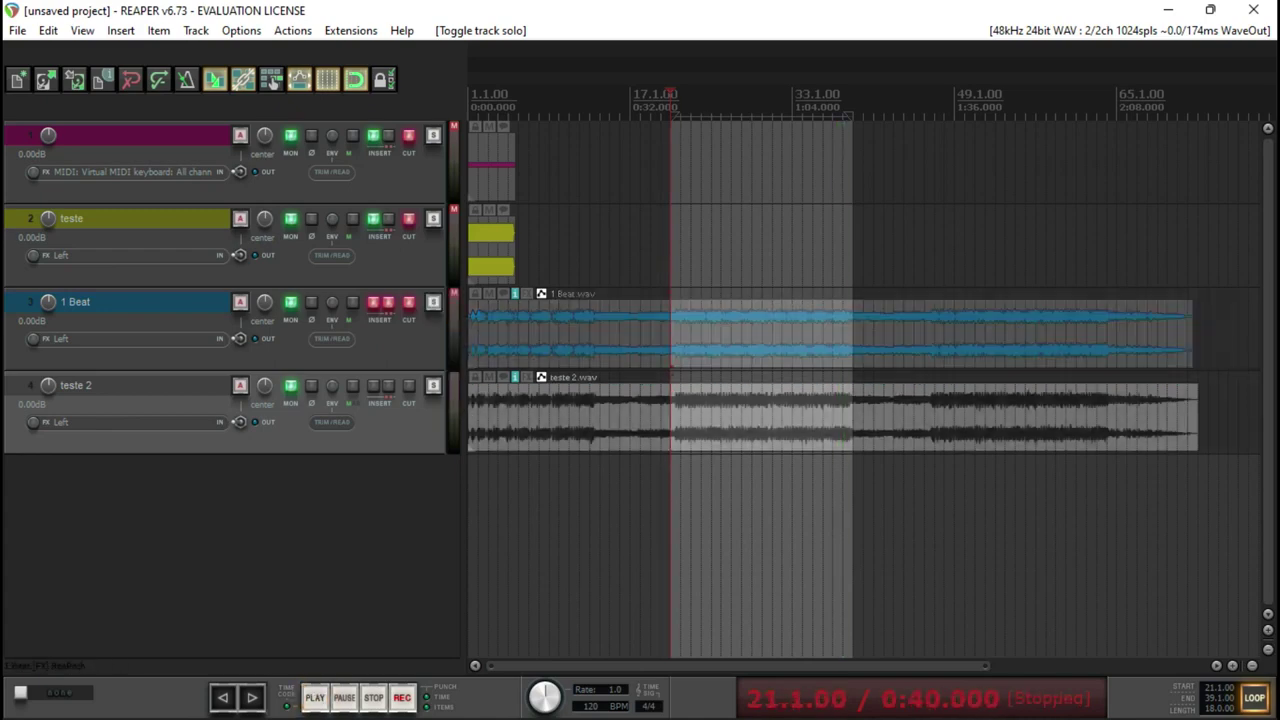
{"action": "left_click", "coordinate": [433, 301]}
{"action": "left_click", "coordinate": [433, 385]}
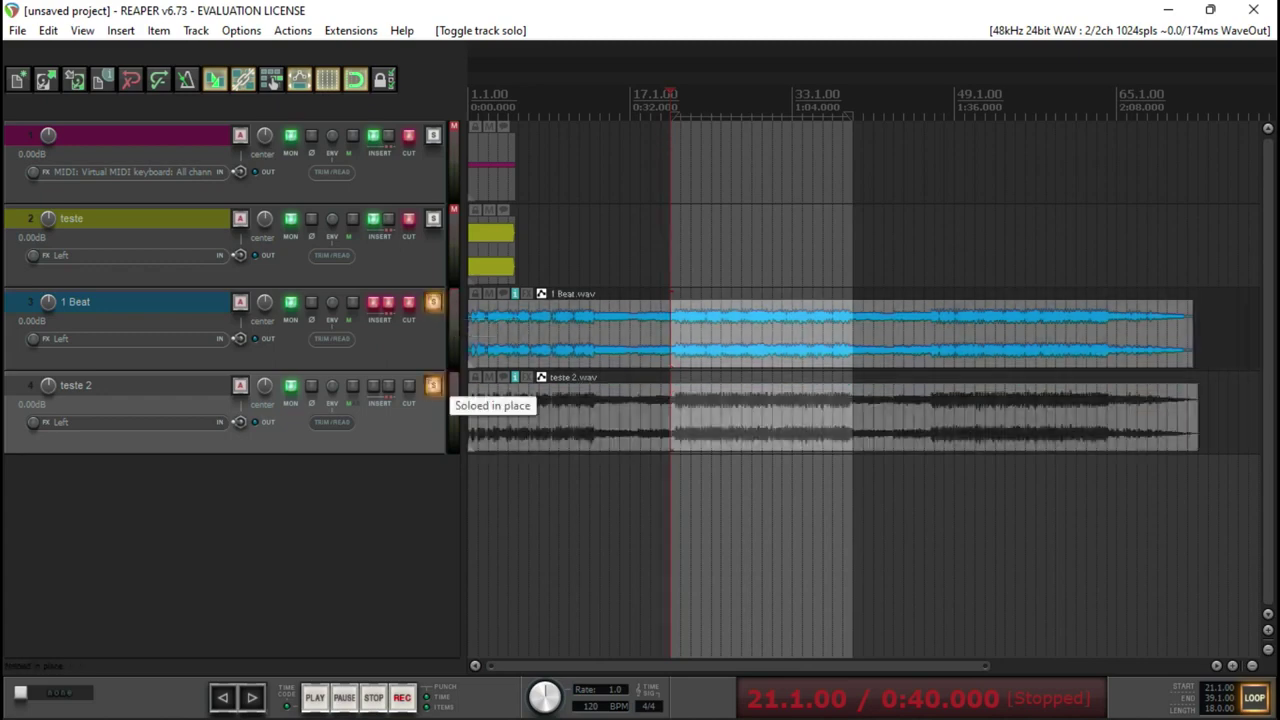
{"action": "key", "text": "space"}
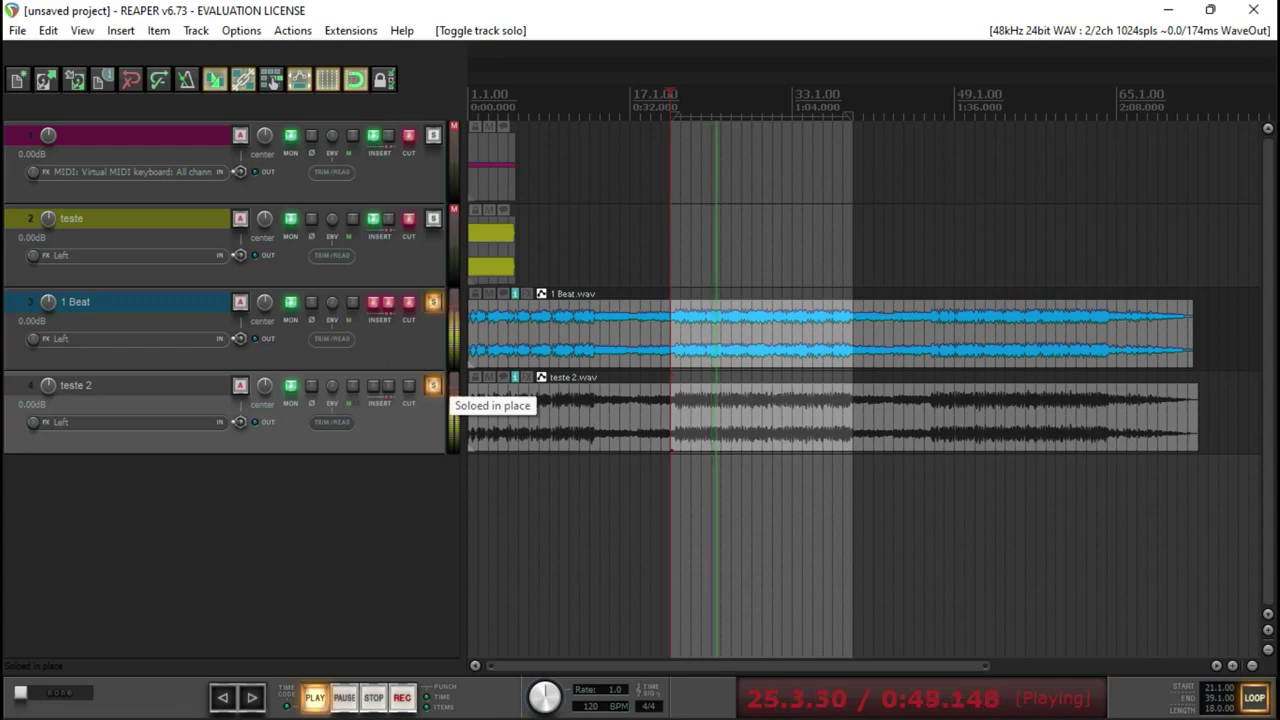
{"action": "key", "text": "space"}
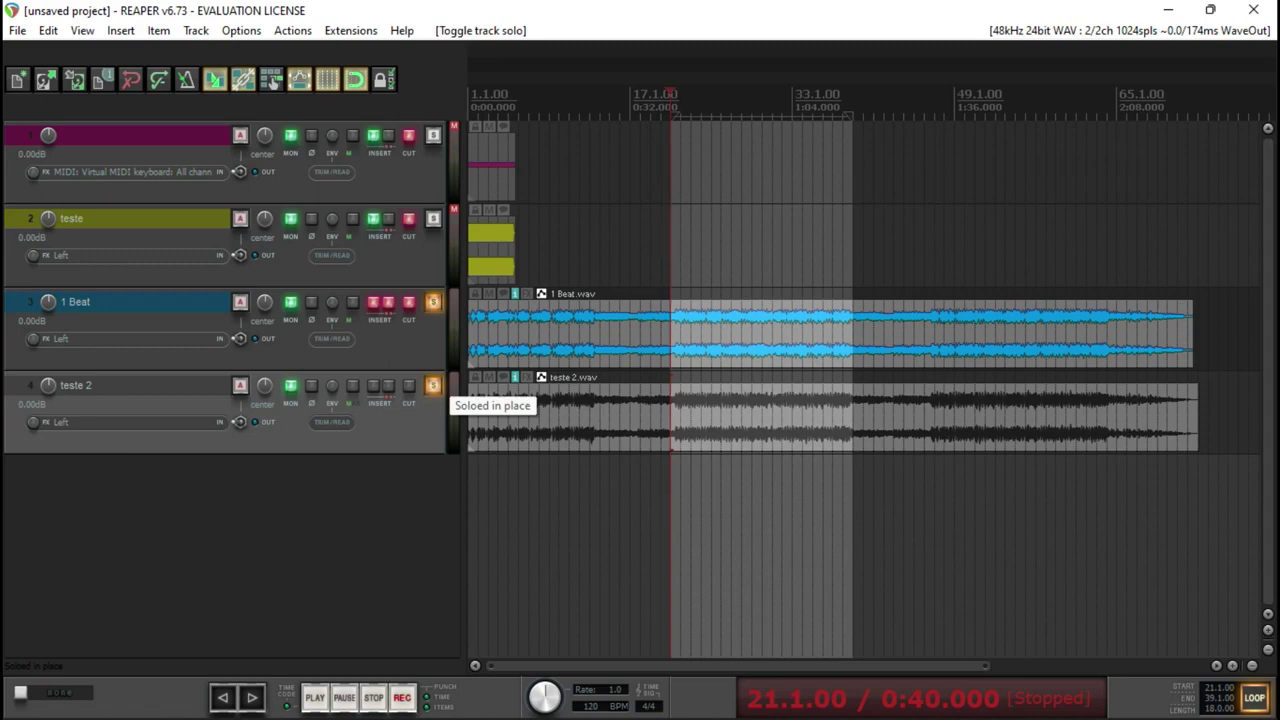
Unsolo track 3 "1 Beat" and play only track 4 "teste 2".
{"action": "left_click", "coordinate": [433, 301]}
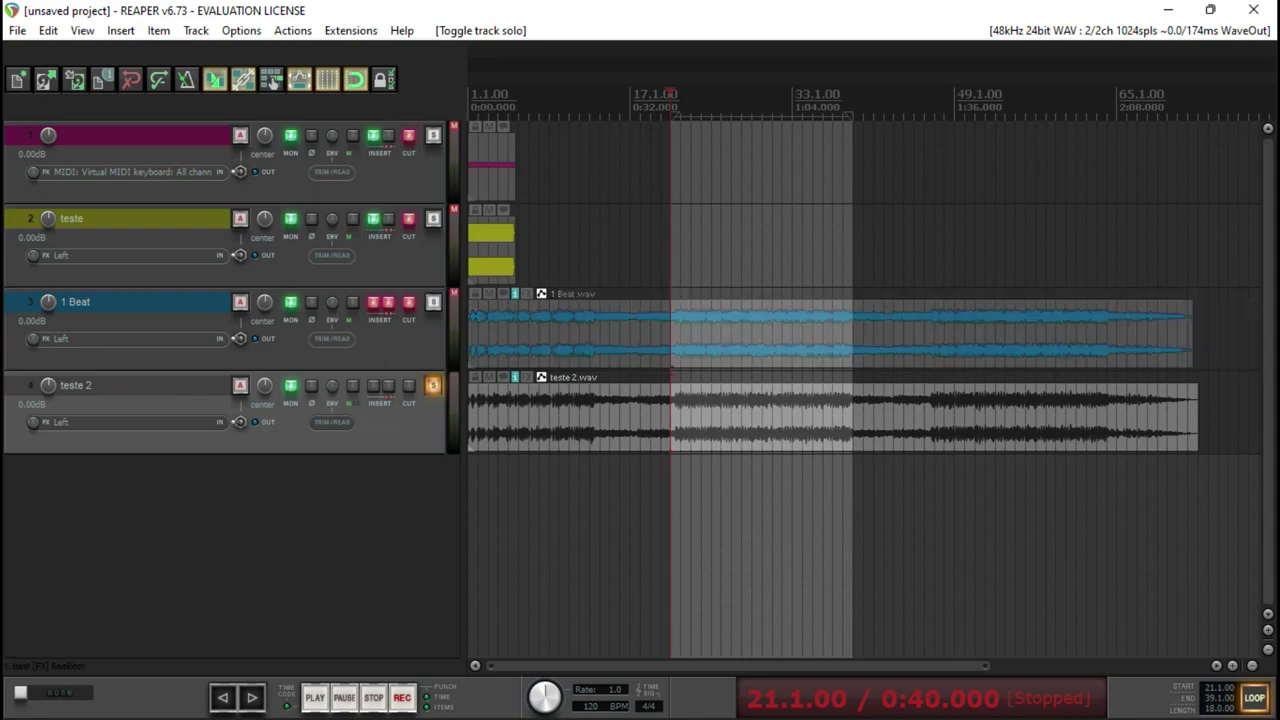
{"action": "key", "text": "space"}
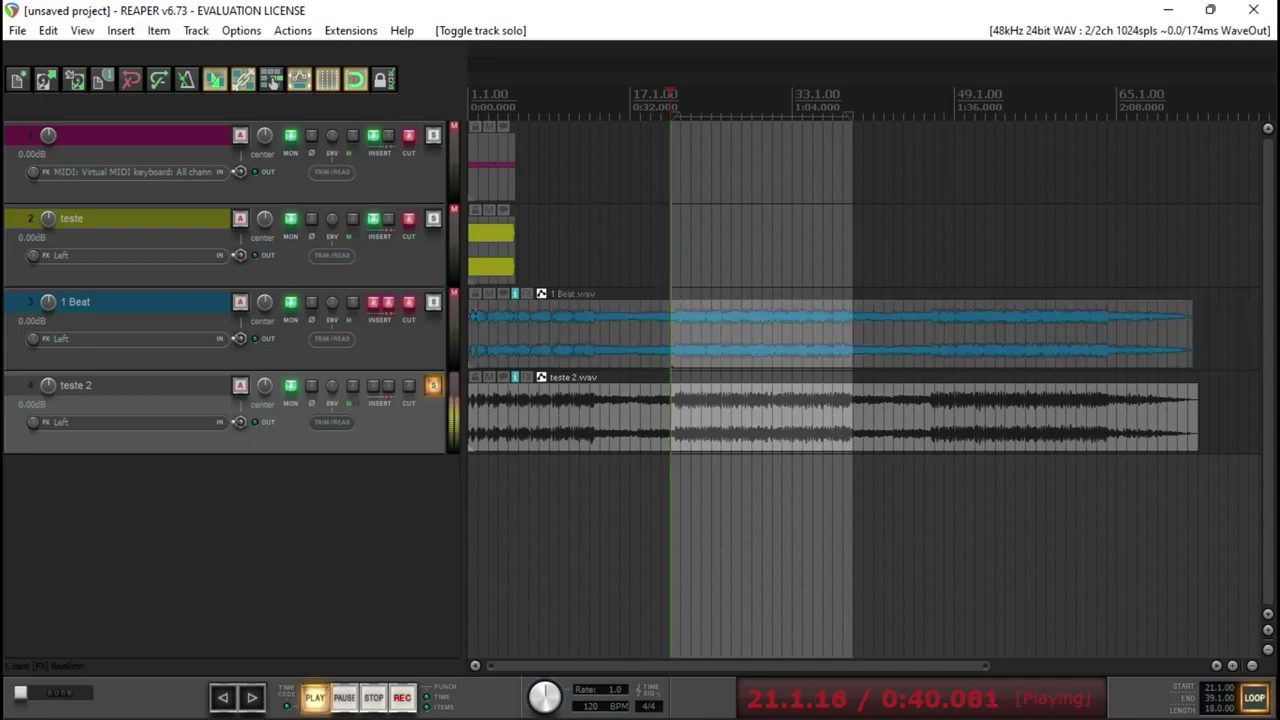